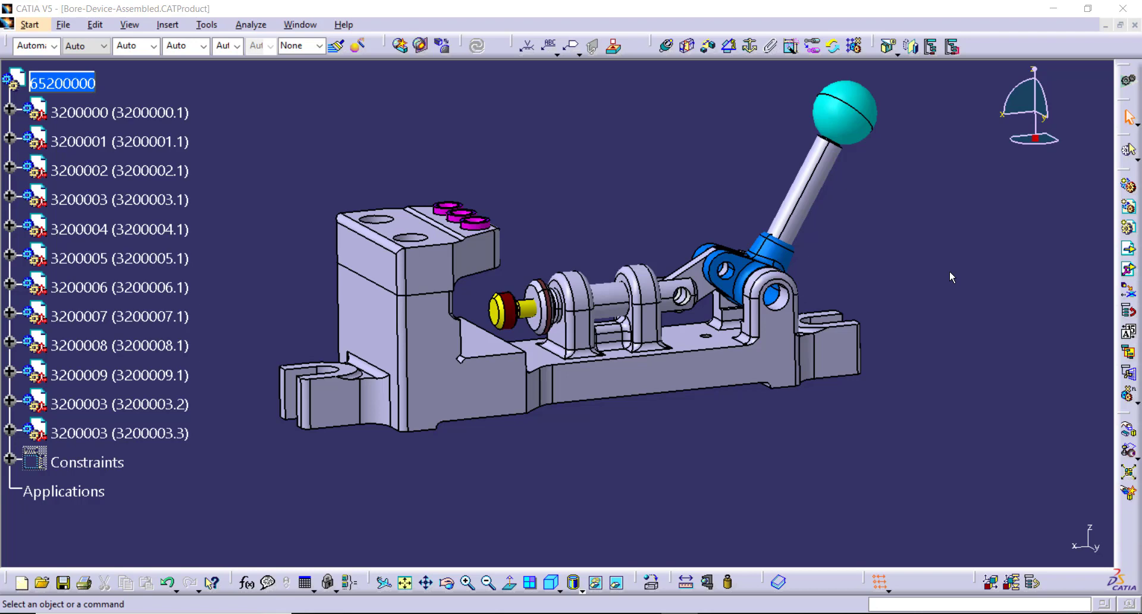
- Number root assembly 65200000's components with letters in Replace mode
left_click(1133, 342)
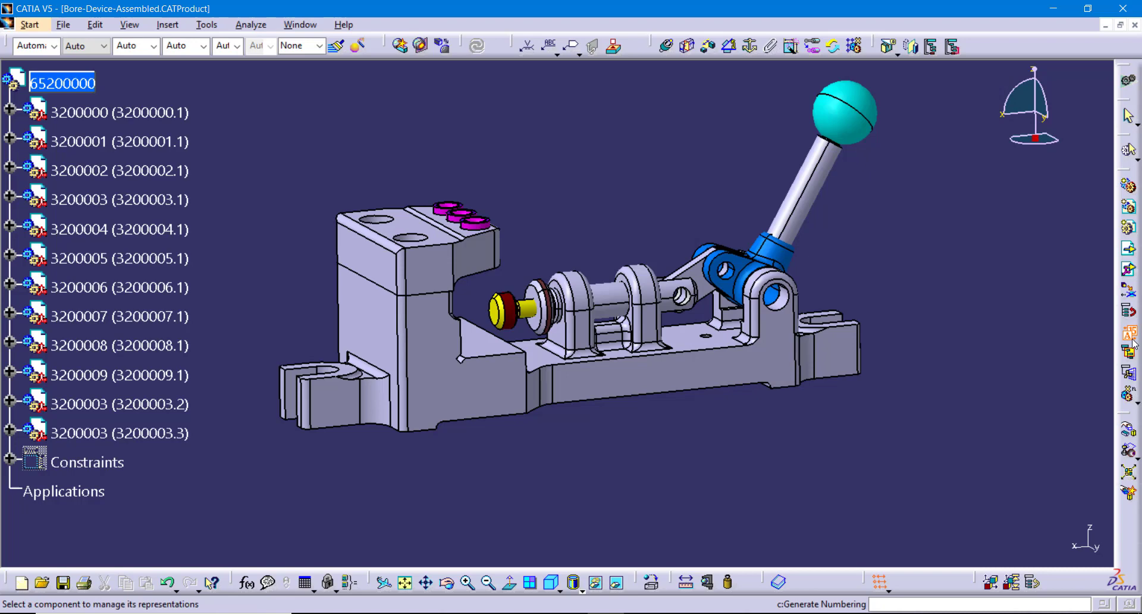
left_click(89, 89)
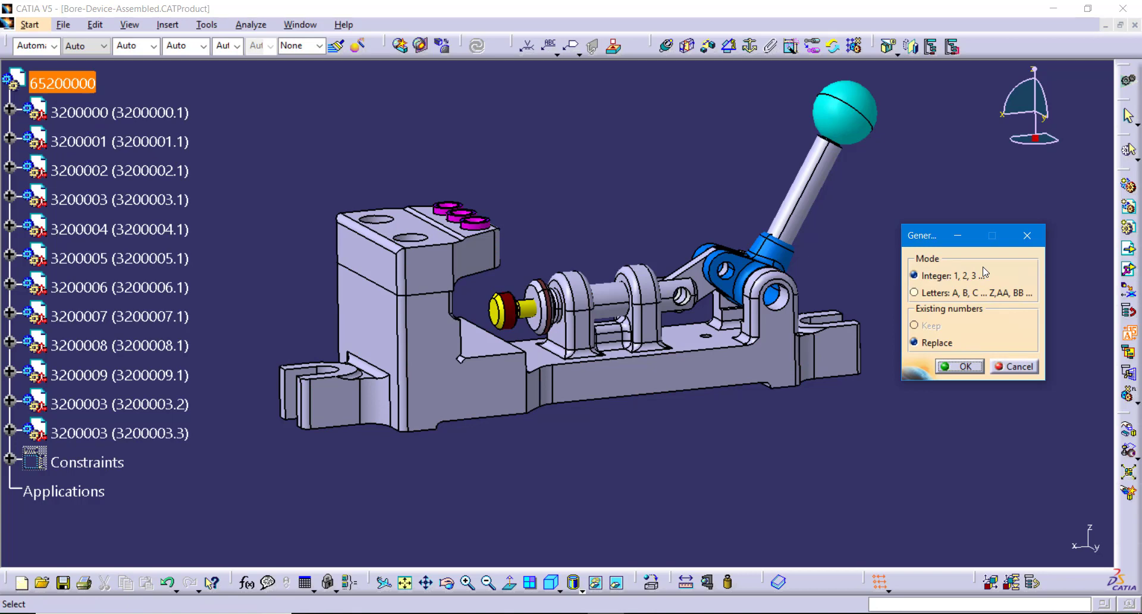
left_click(915, 293)
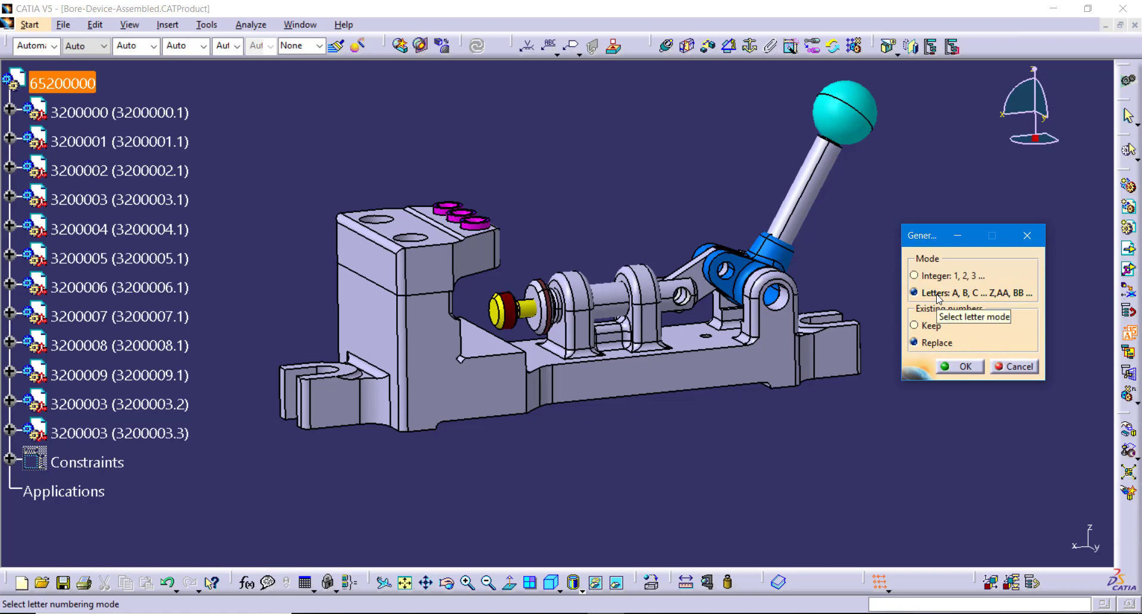
left_click(964, 367)
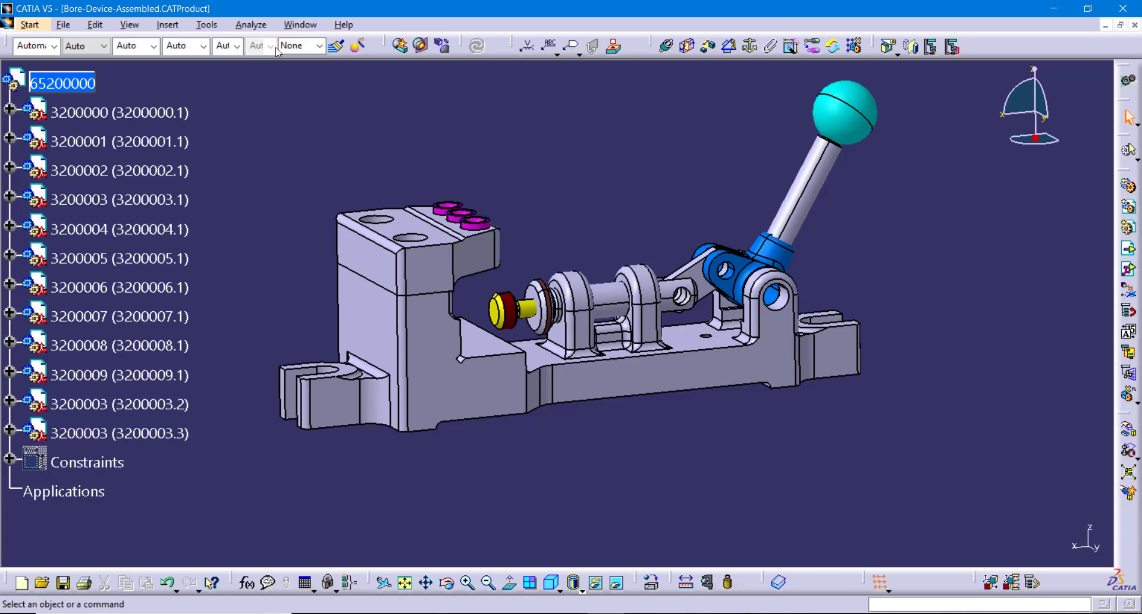
- Open the Bill of Material for 65200000 from the Analyze menu
left_click(260, 27)
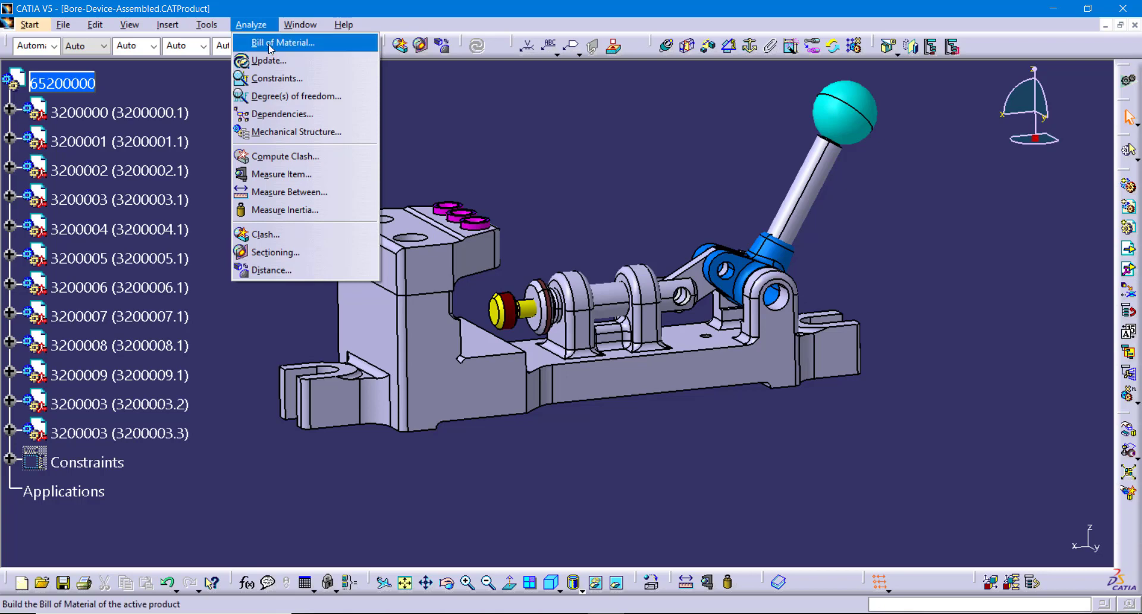
left_click(272, 48)
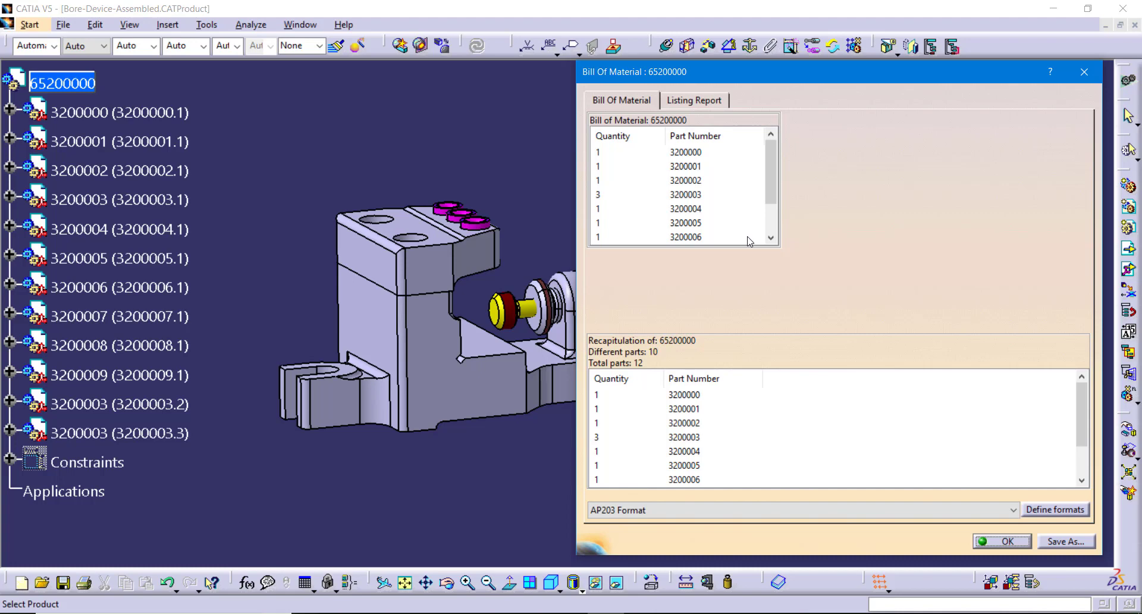
- Display Number as the first BOM column above Quantity and Part Number, then close the BOM
left_click(1061, 515)
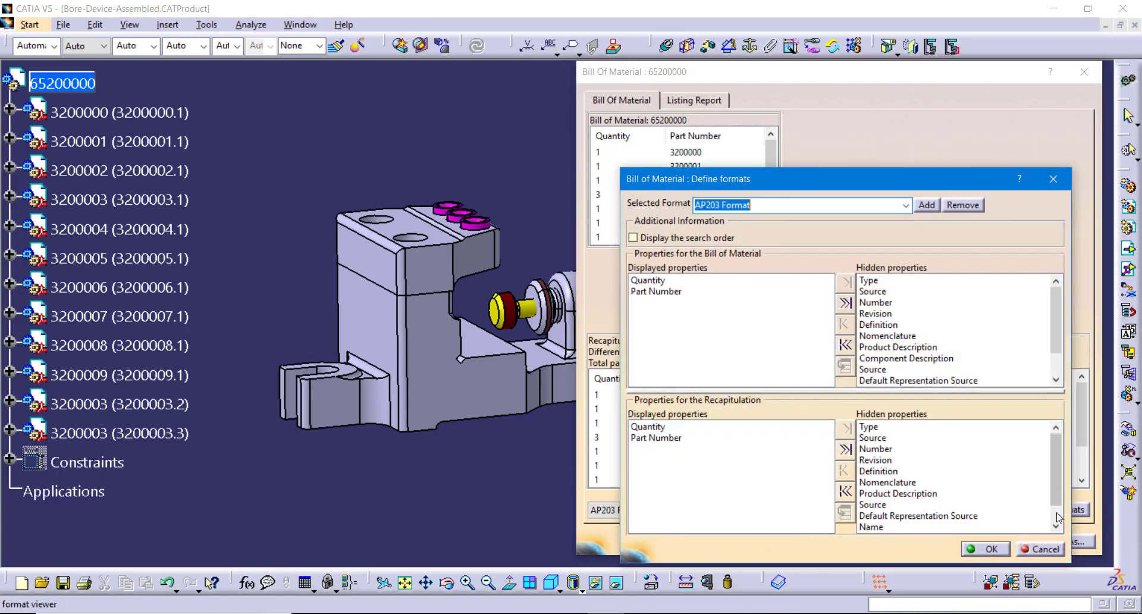
left_click(878, 305)
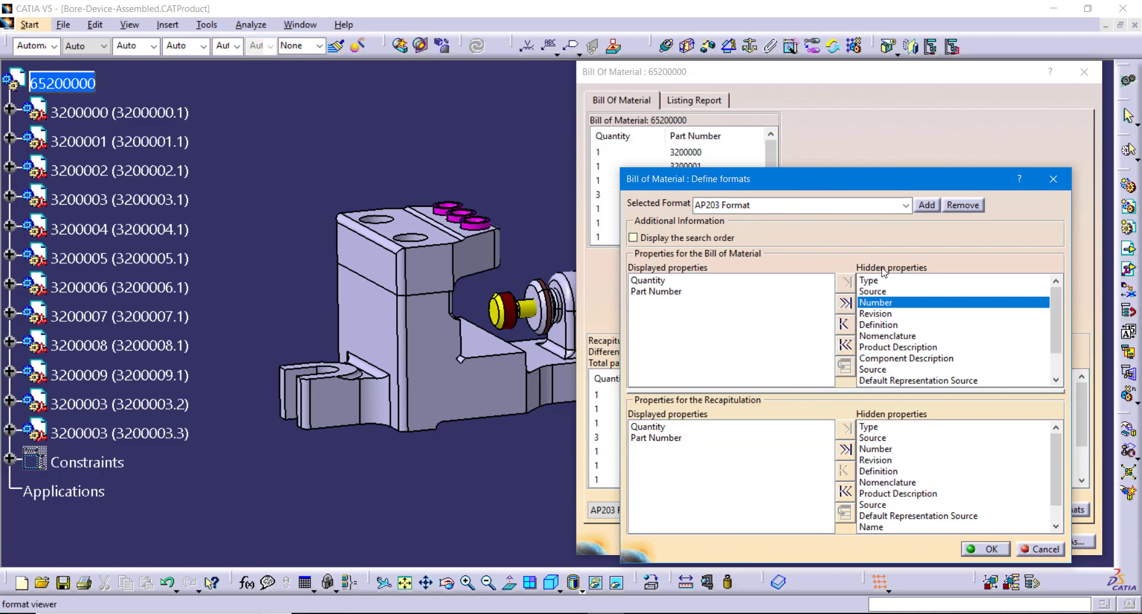
left_click(847, 325)
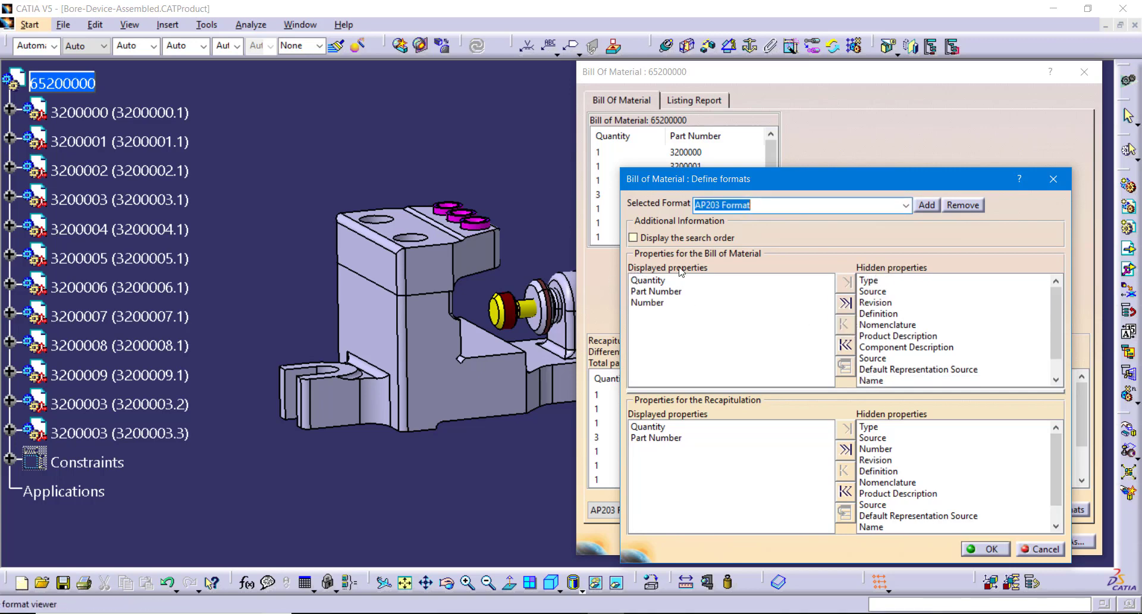
left_click(660, 304)
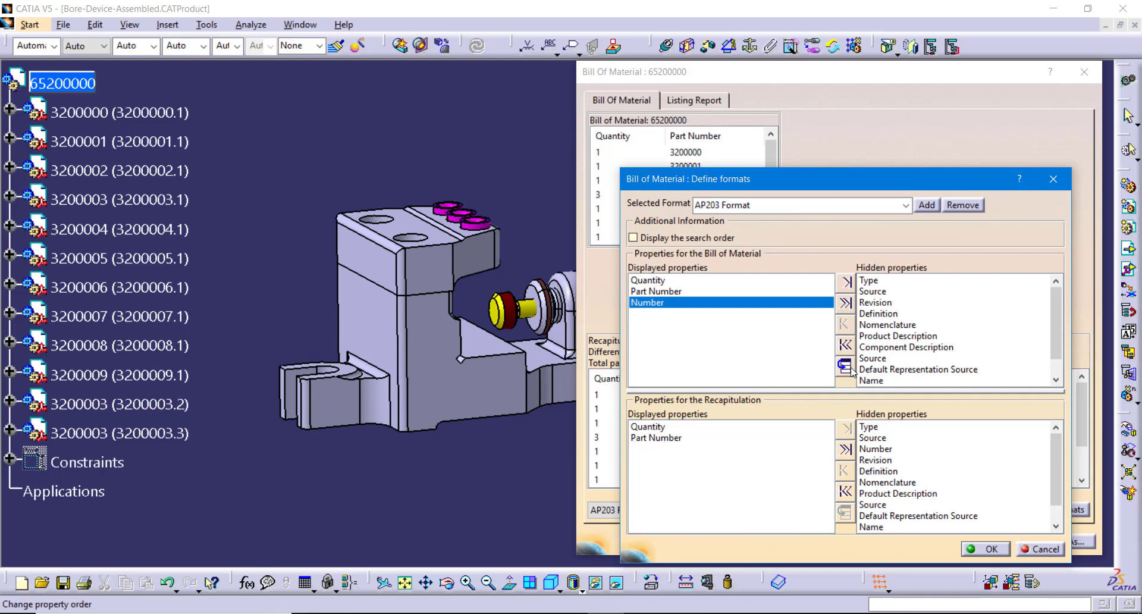
left_click(659, 281)
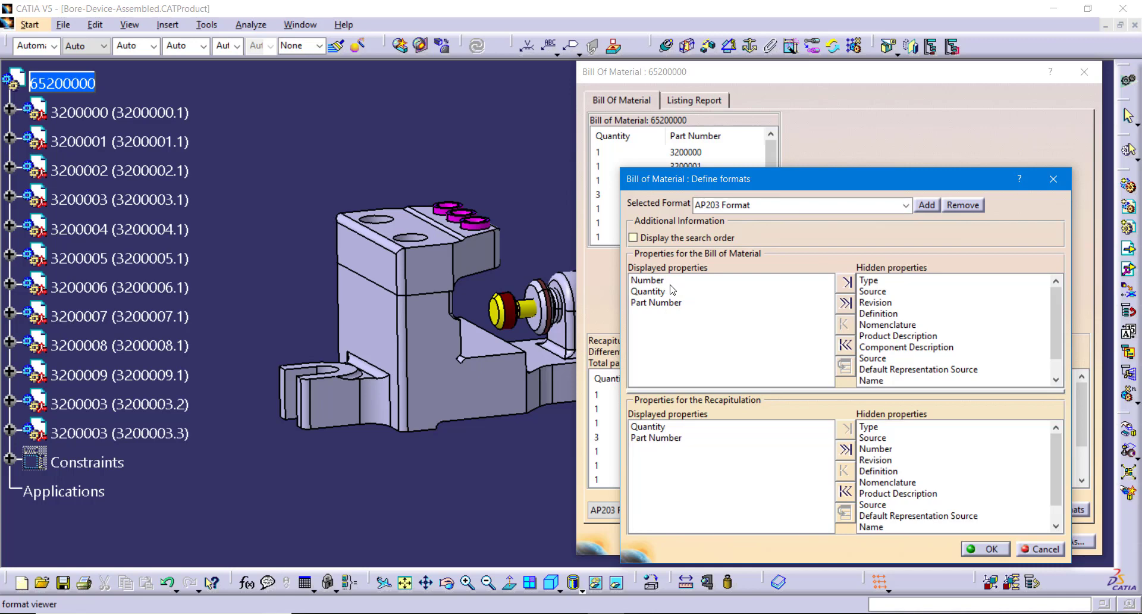
left_click(978, 548)
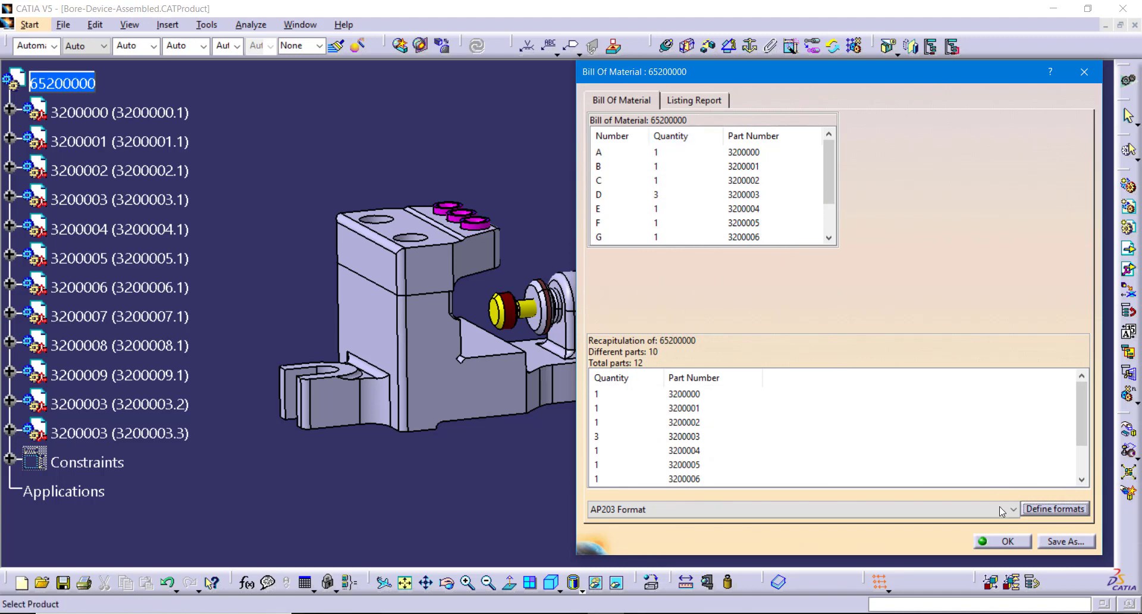
left_click(1005, 541)
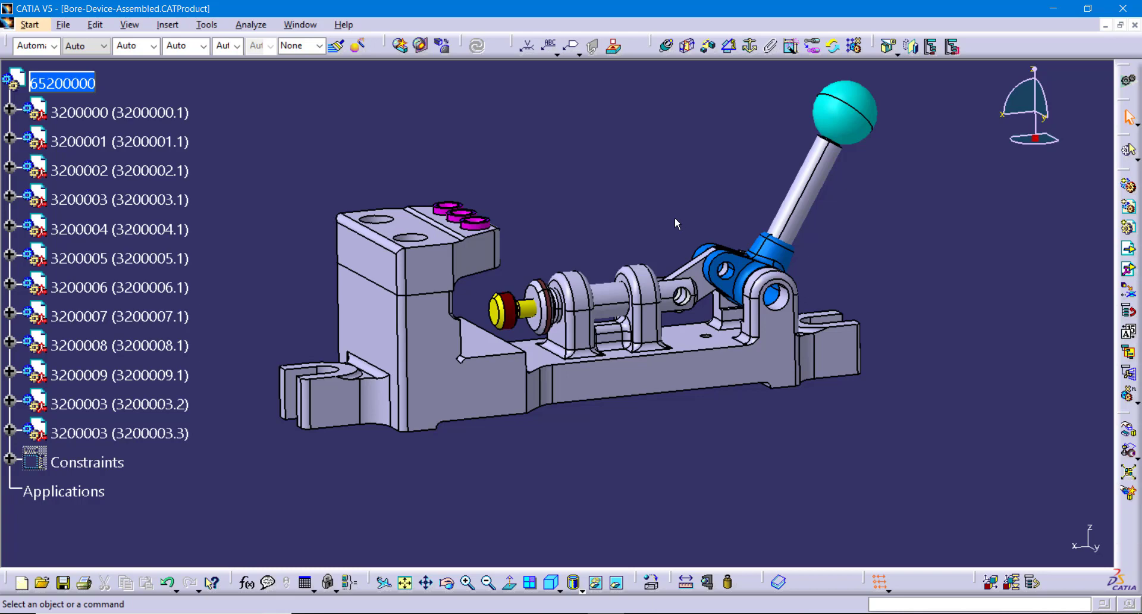
- Create a new drawing, Drawing1, with the ASME standard and C ANSI landscape sheet
left_click(64, 25)
left_click(74, 40)
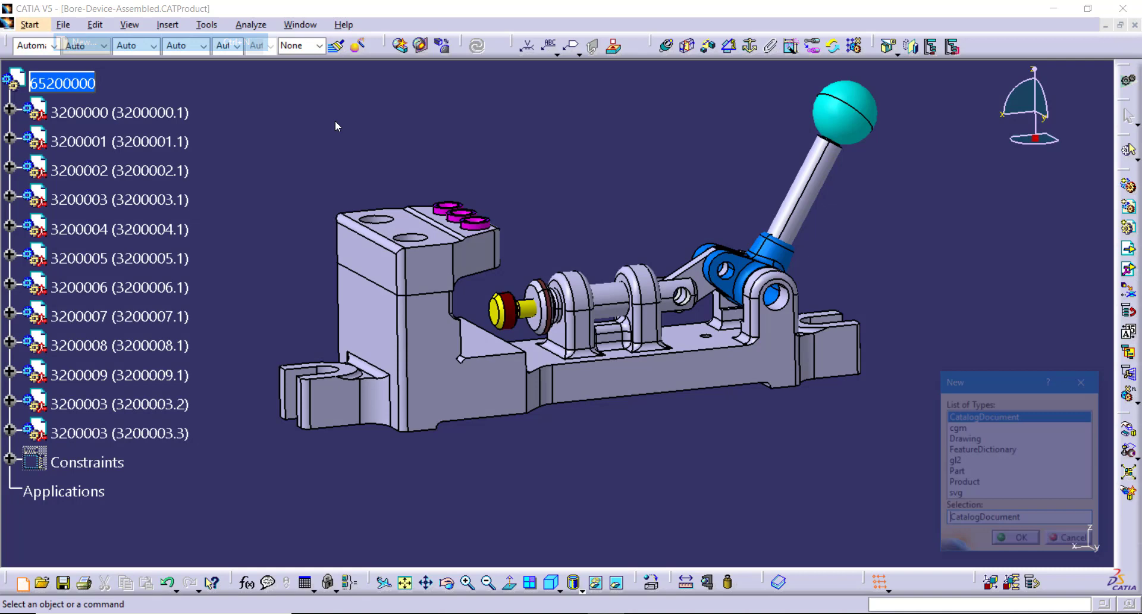
left_click(976, 440)
left_click(1017, 540)
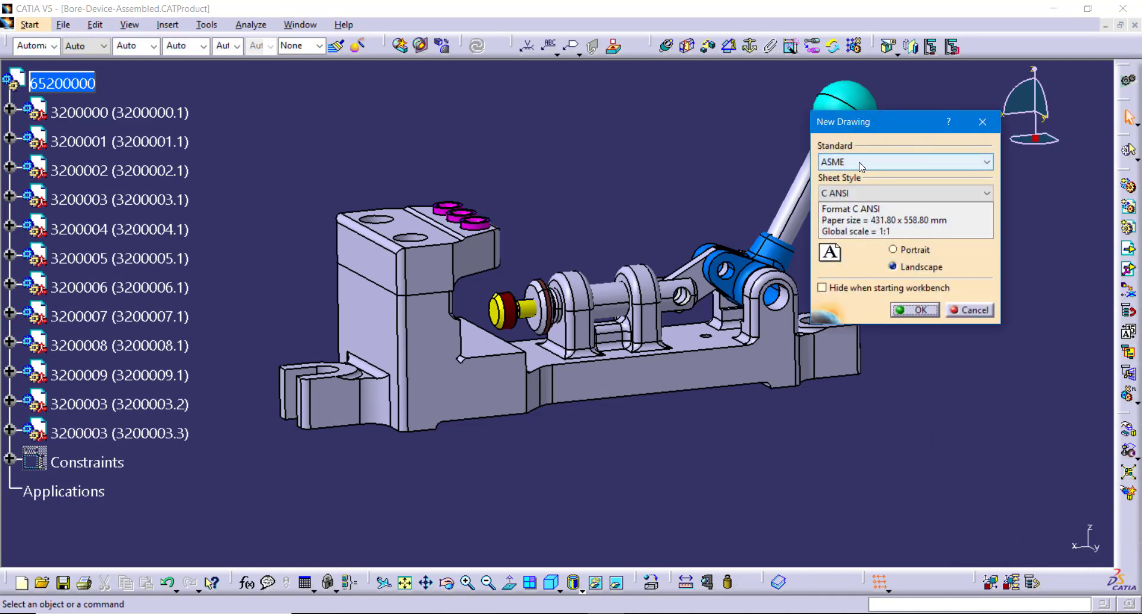
left_click(860, 195)
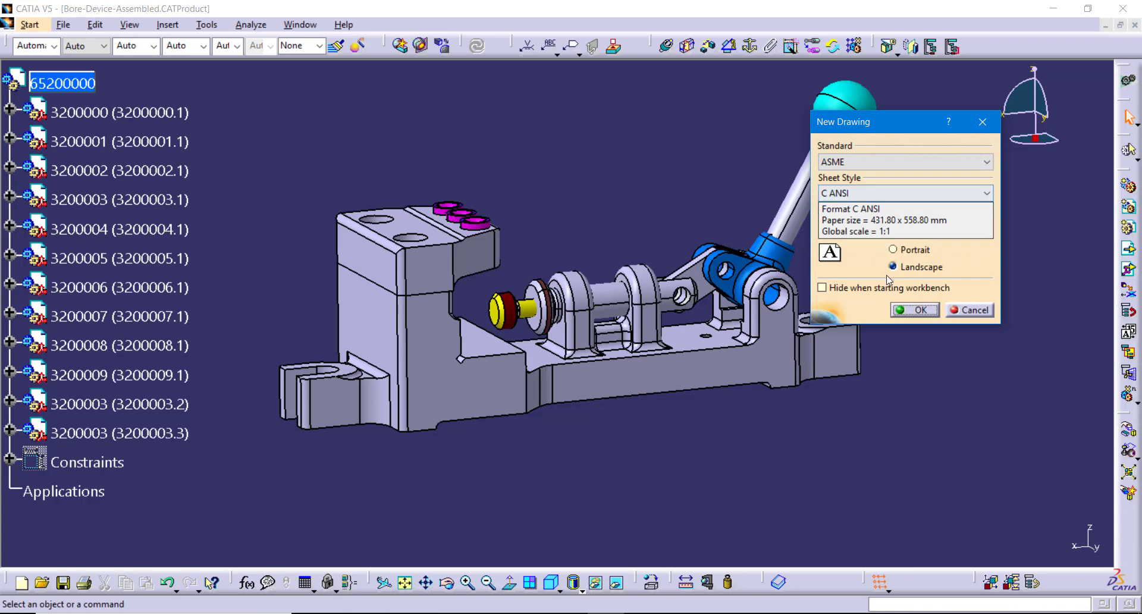
left_click(921, 310)
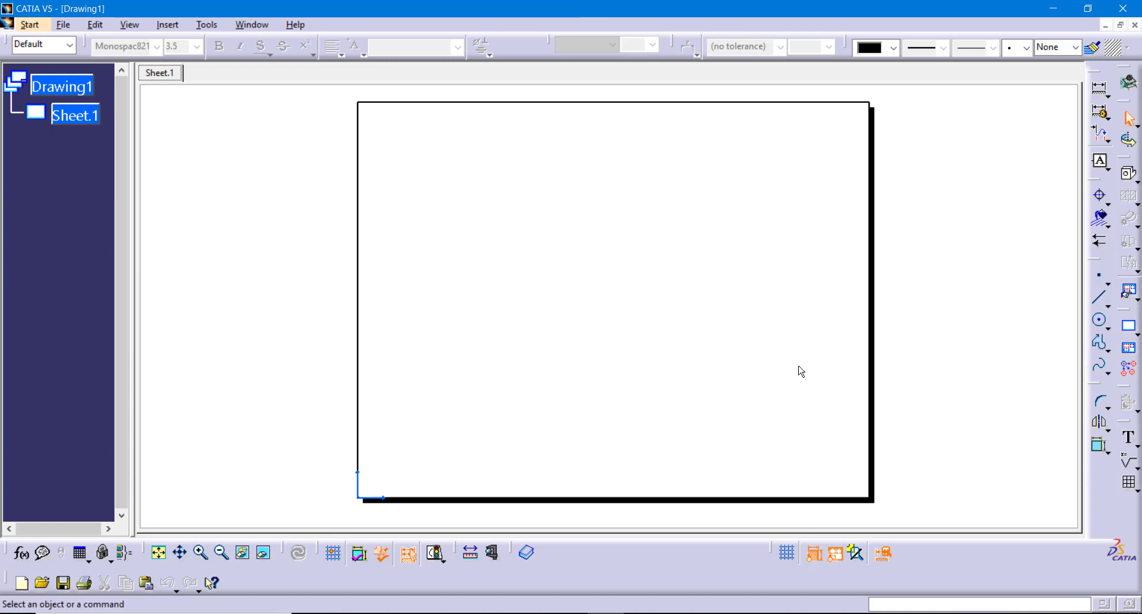
left_click(1131, 178)
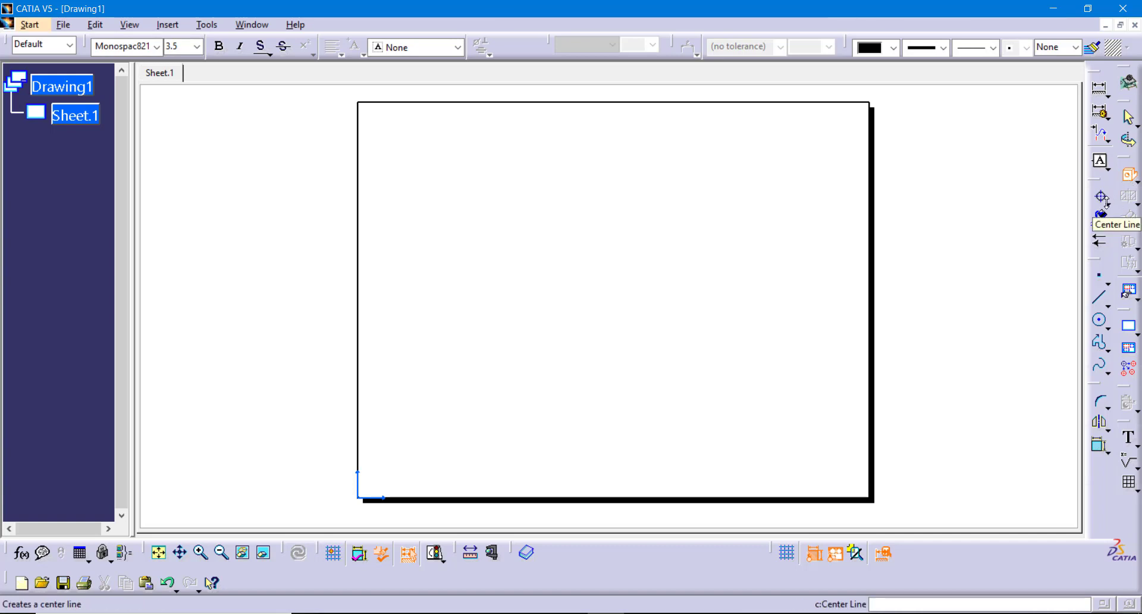
- Project an isometric view from the base plate face onto Sheet.1 and move it up-left
left_click(251, 24)
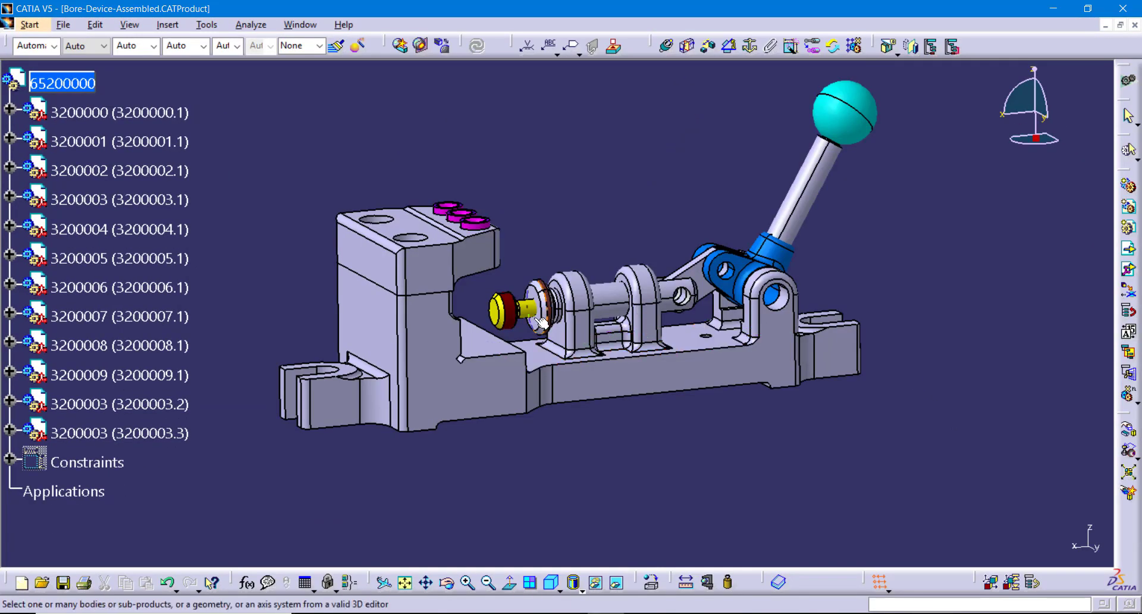
mouse_move(537, 262)
middle_mouse_down()
mouse_move(537, 244)
mouse_move(565, 264)
mouse_move(576, 293)
mouse_move(553, 246)
middle_mouse_up()
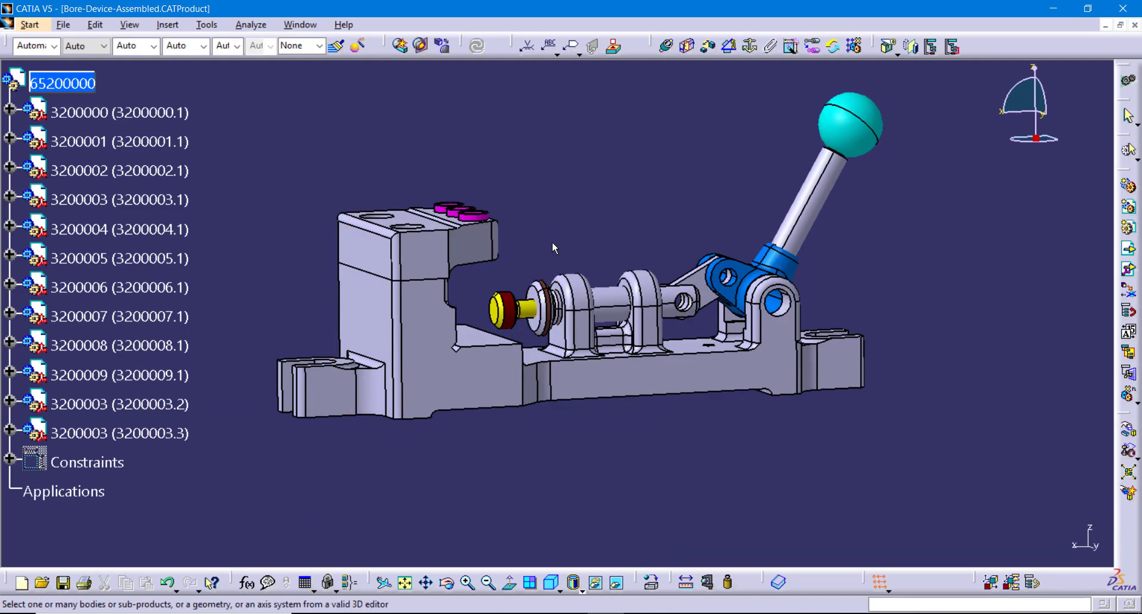
left_click(651, 389)
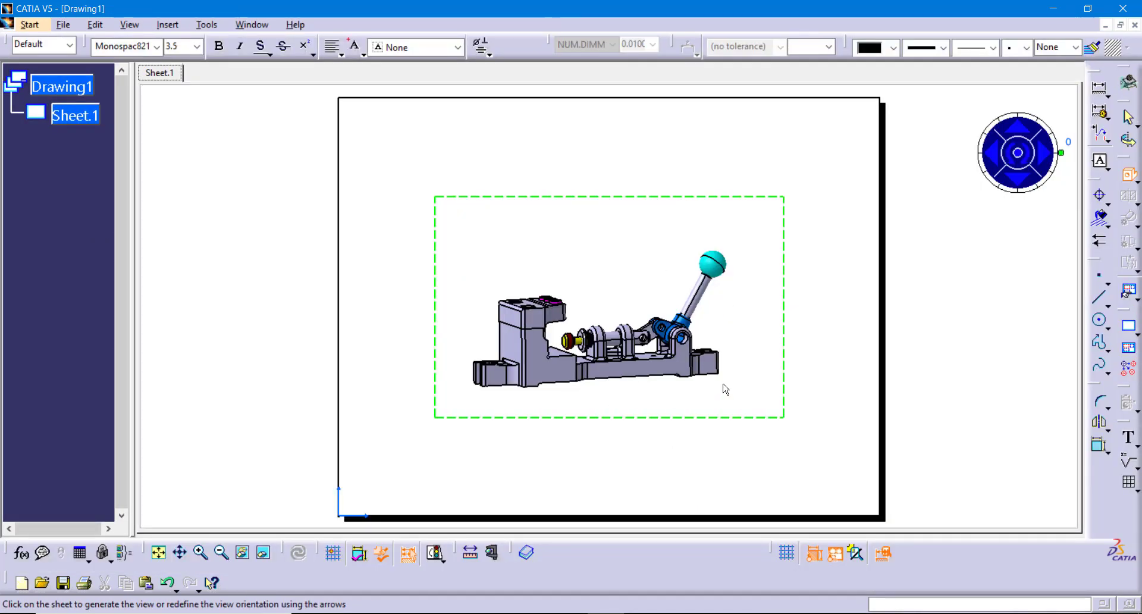
left_click(843, 283)
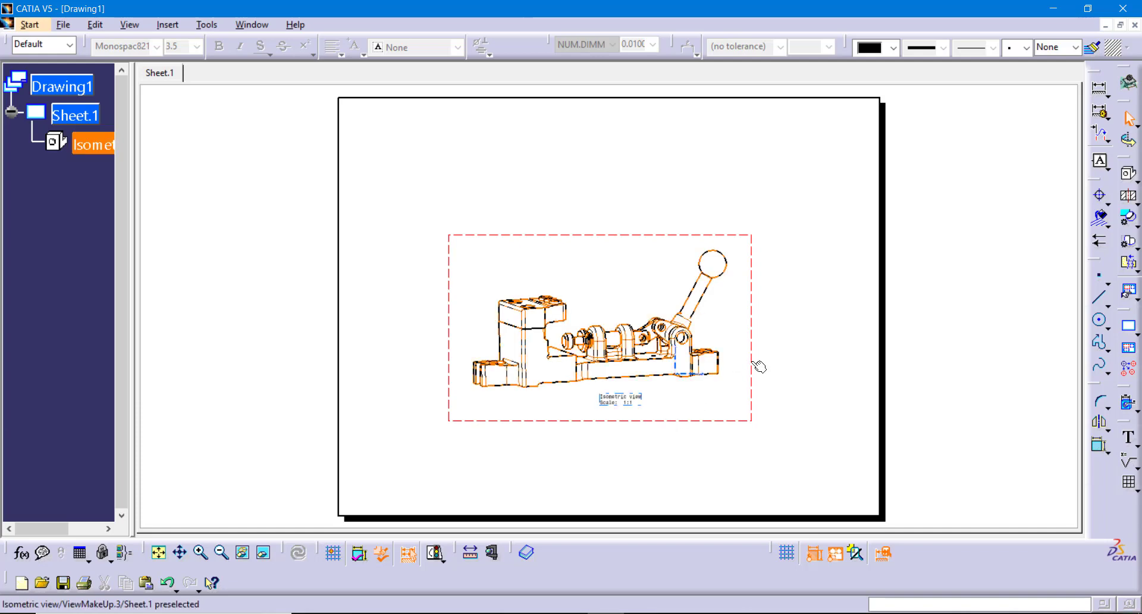
left_click_drag(759, 367, 652, 342)
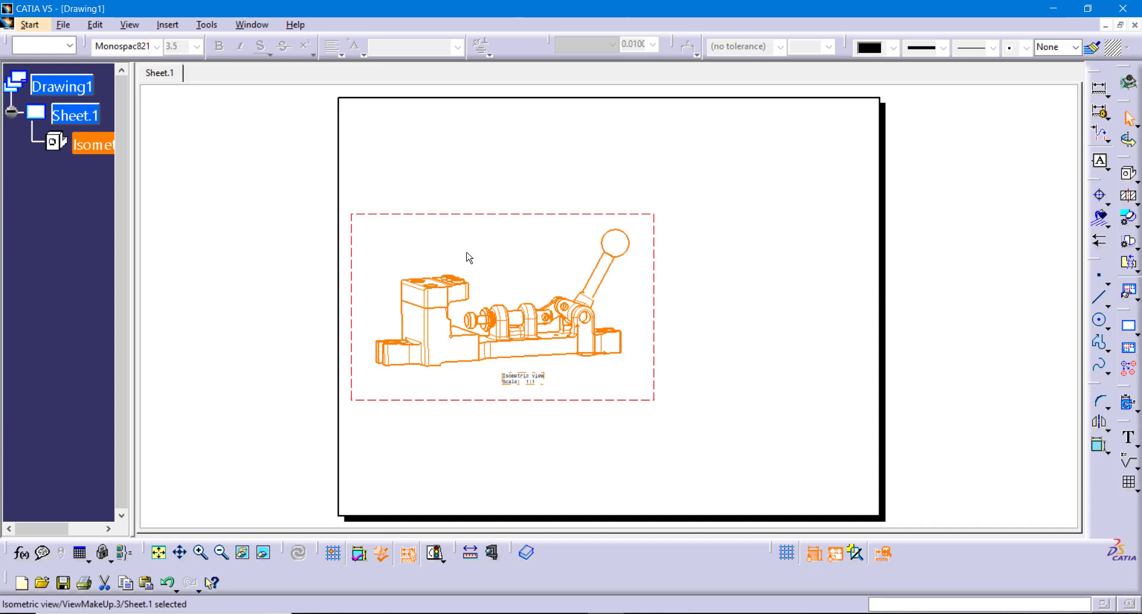
left_click(716, 234)
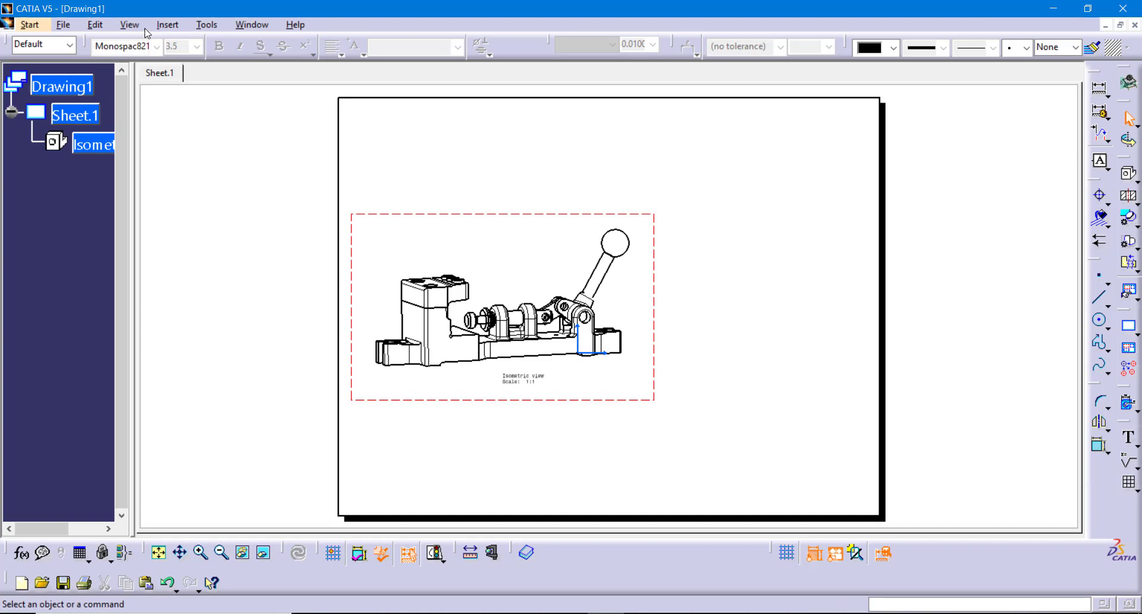
- In the sheet background, insert the Bill of Material for root product 65200000 at upper right
left_click(95, 25)
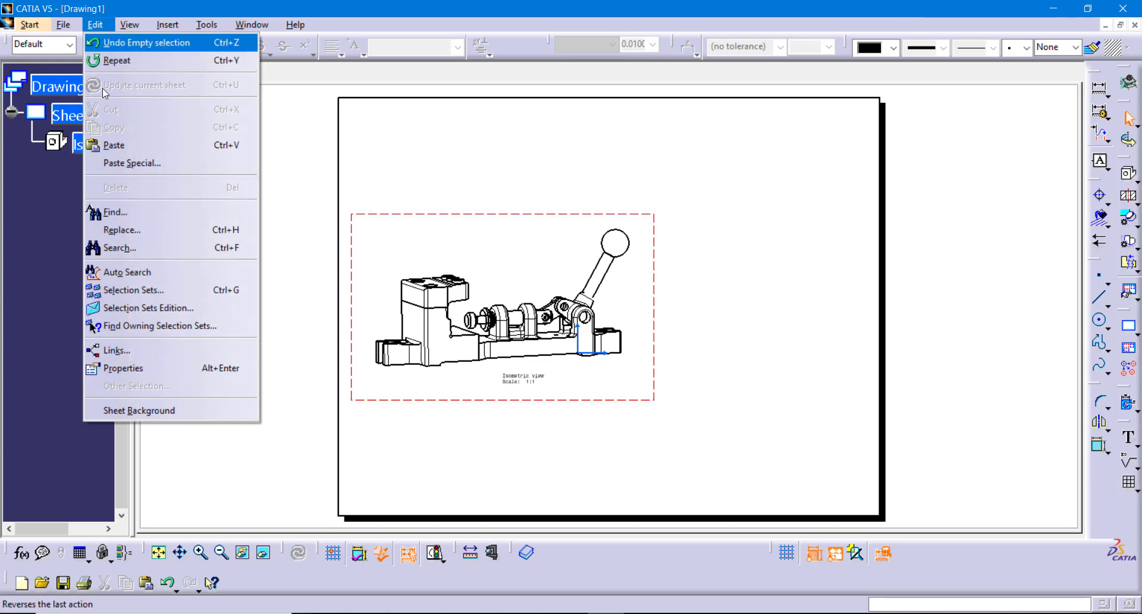
left_click(156, 413)
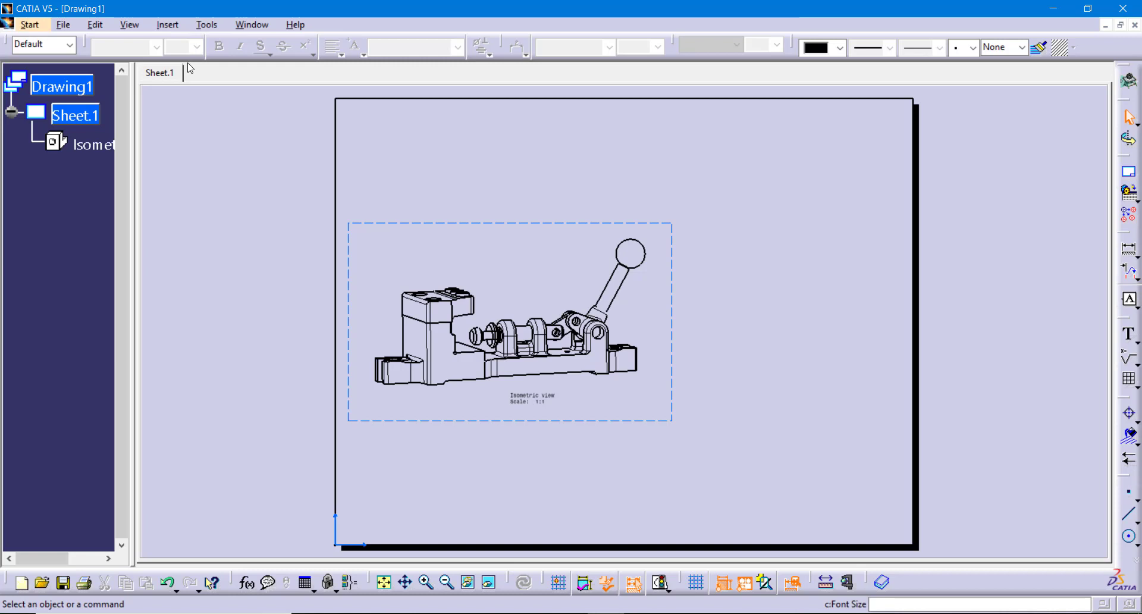
left_click(173, 27)
mouse_move(192, 70)
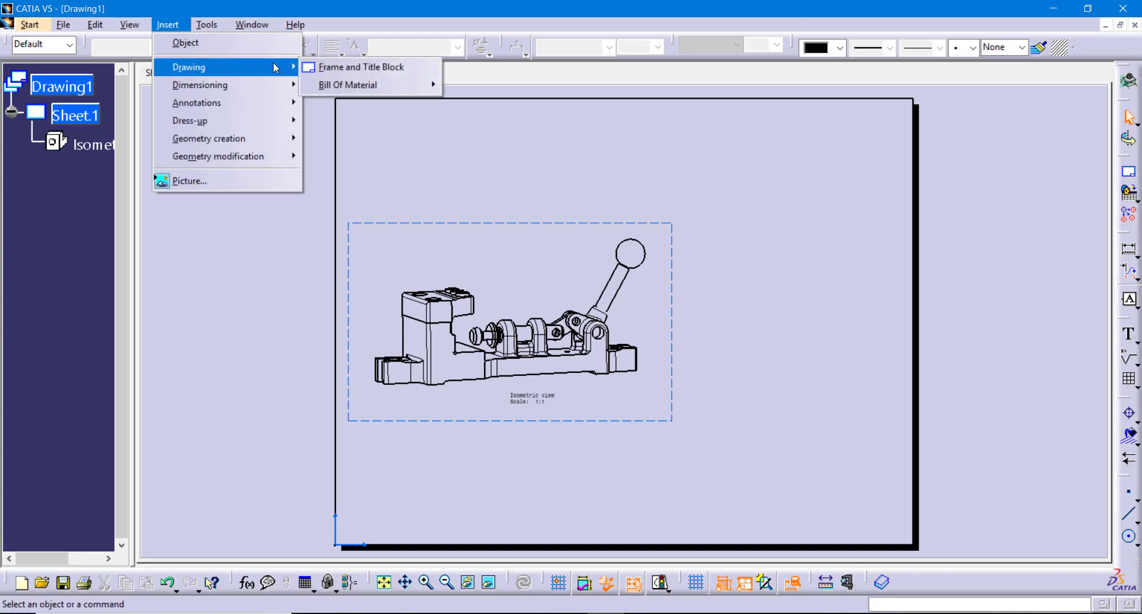
mouse_move(386, 84)
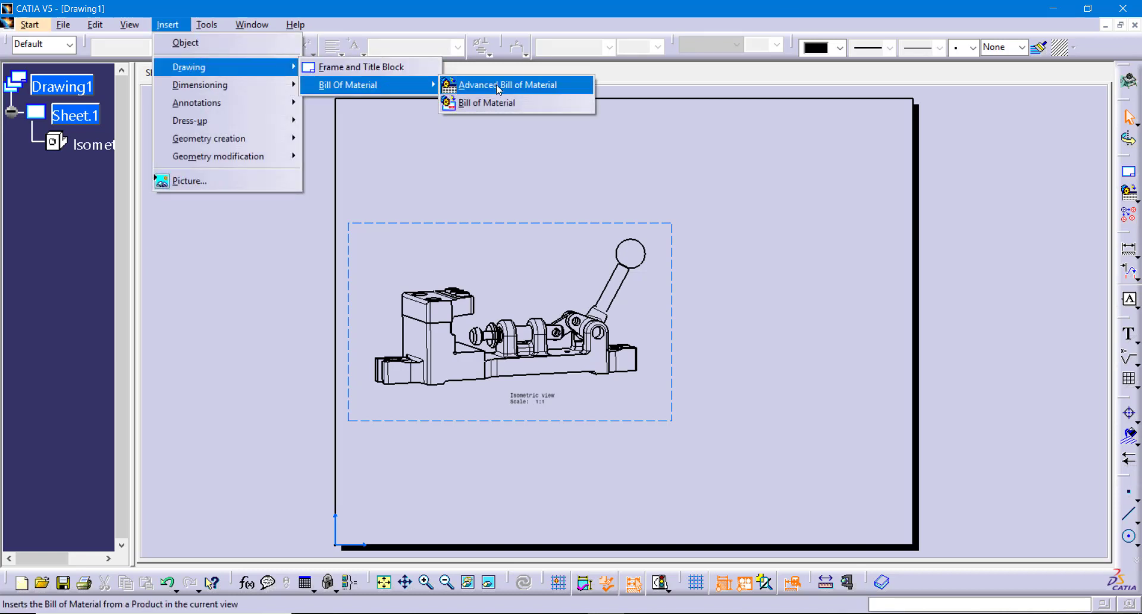
left_click(487, 104)
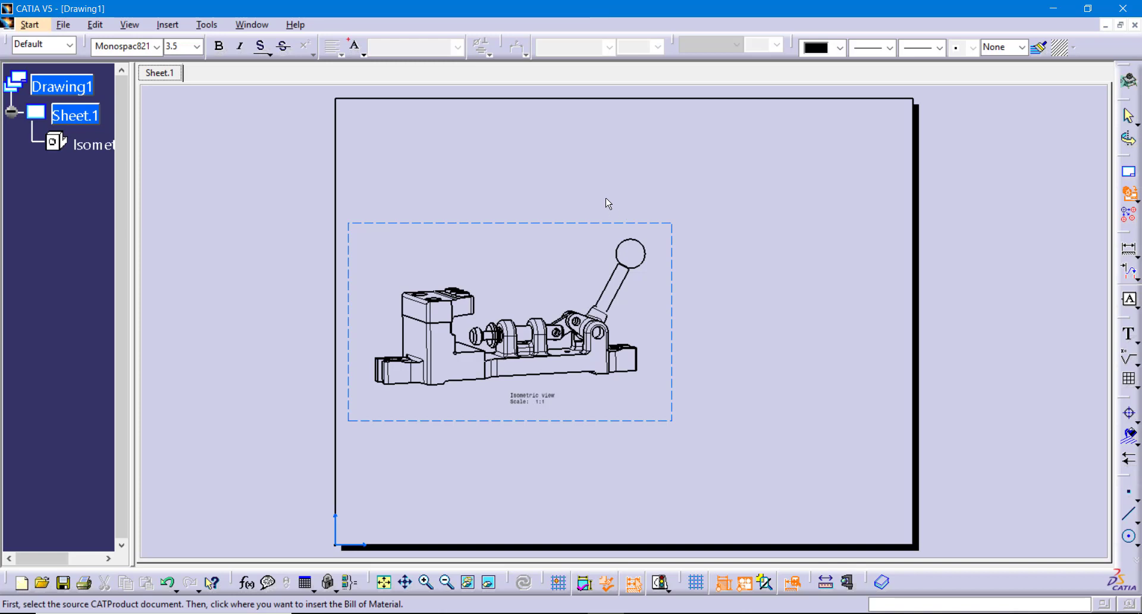
left_click(251, 24)
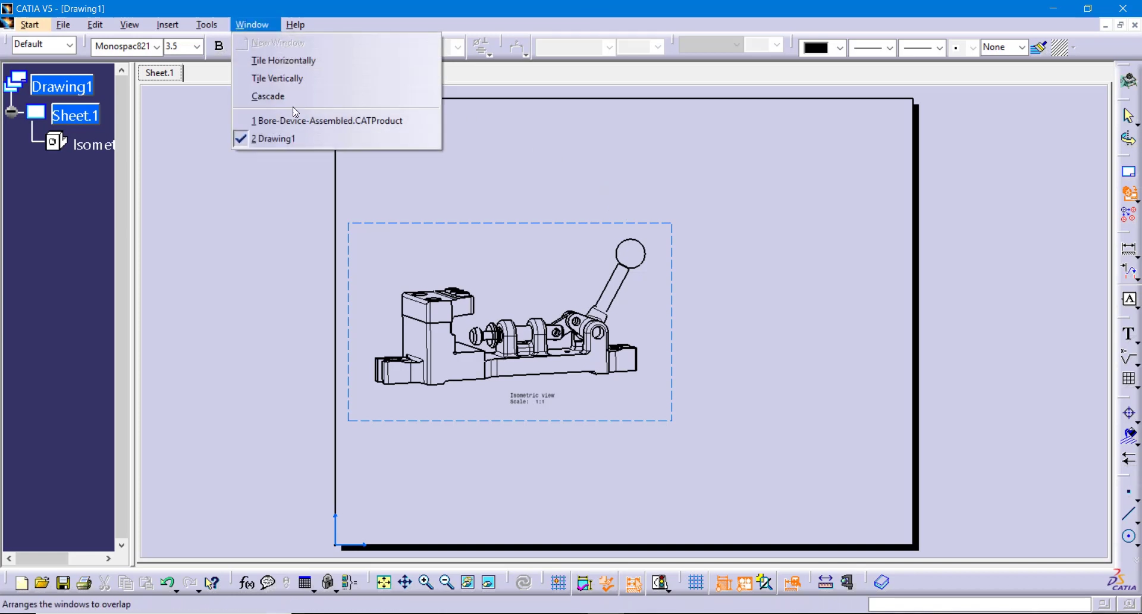
left_click(315, 120)
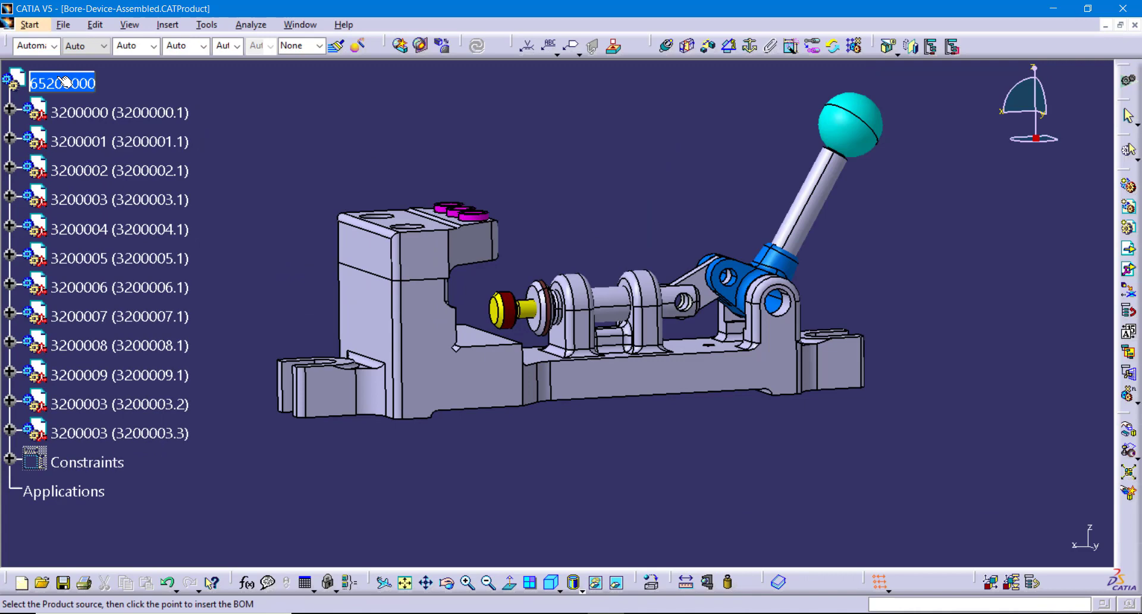
left_click(76, 88)
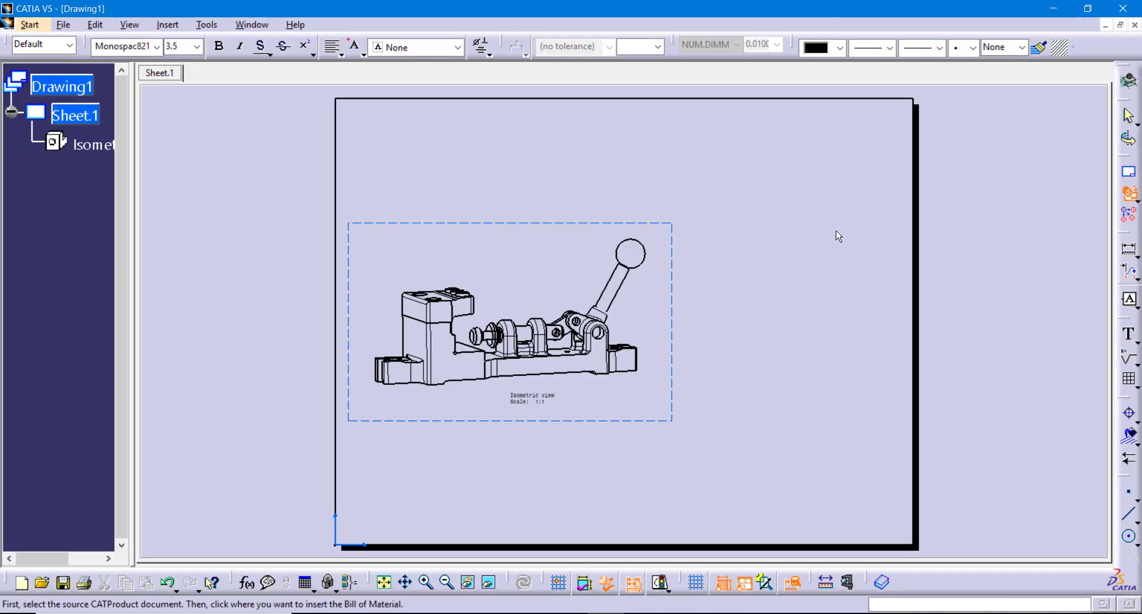
left_click(716, 151)
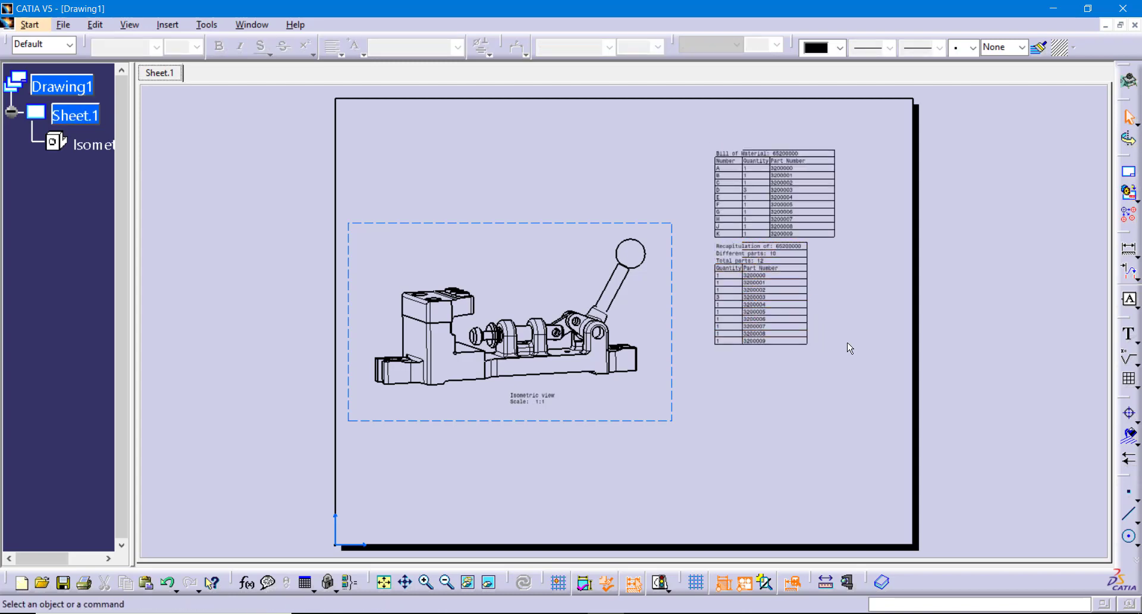
- Select and delete the Recapitulation table below the BOM
scroll(854, 333, "up", 5)
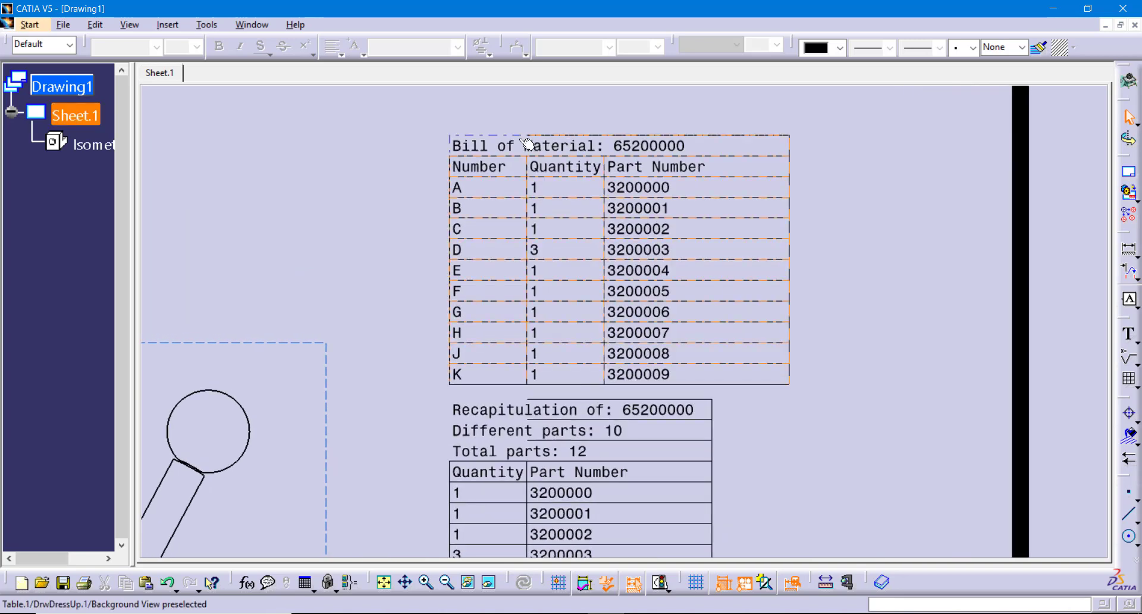
left_click(622, 132)
middle_click_drag(769, 433, 778, 319)
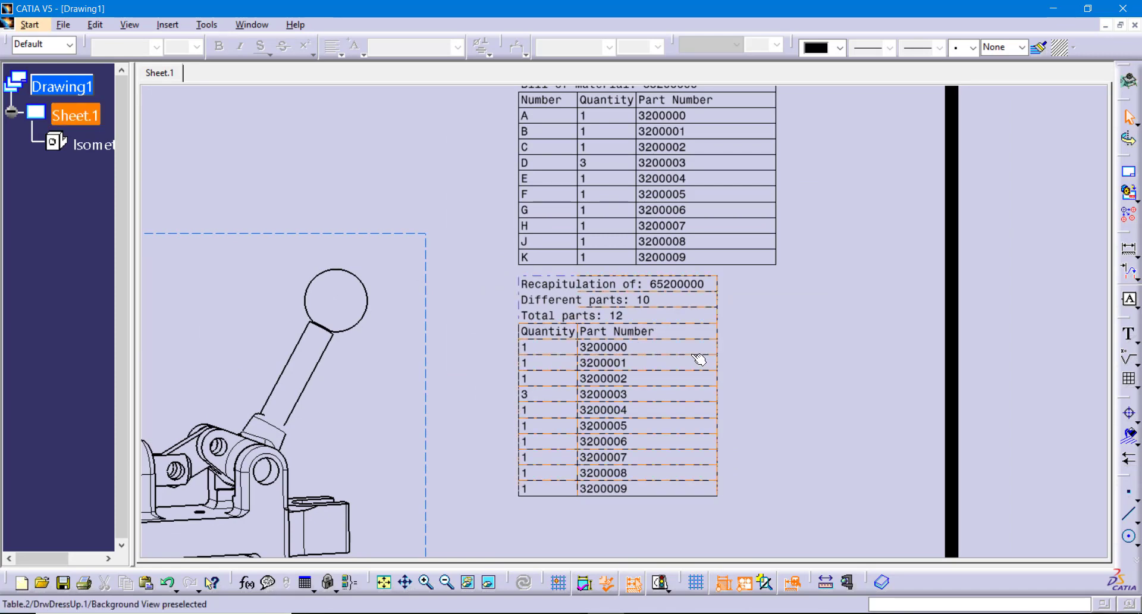
left_click(721, 323)
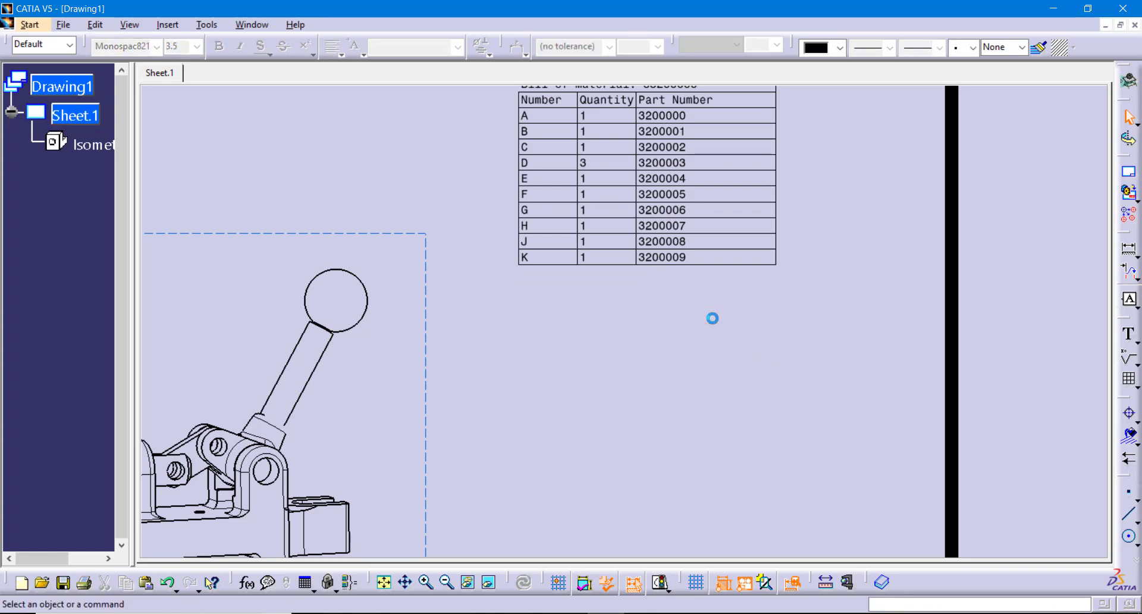
- Nudge the Bill of Material table slightly down and right
mouse_move(599, 361)
middle_mouse_down()
mouse_move(688, 339)
mouse_move(678, 387)
mouse_move(731, 318)
mouse_move(743, 326)
mouse_move(734, 316)
middle_mouse_up()
left_click(693, 271)
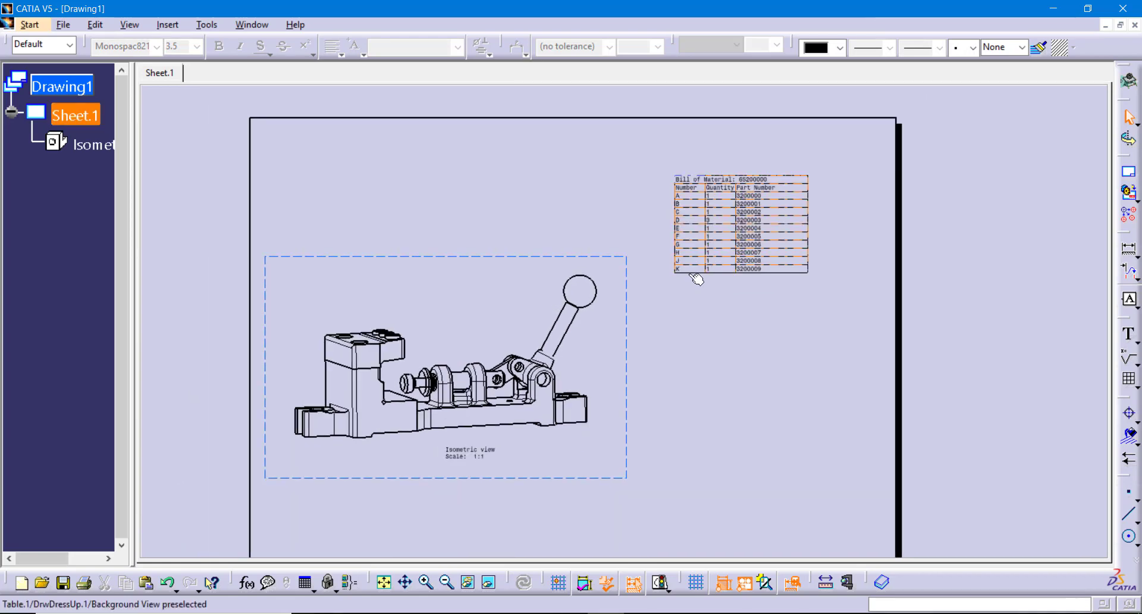
mouse_move(683, 233)
left_mouse_down()
mouse_move(785, 339)
mouse_move(663, 277)
mouse_move(678, 235)
mouse_move(690, 233)
left_mouse_up()
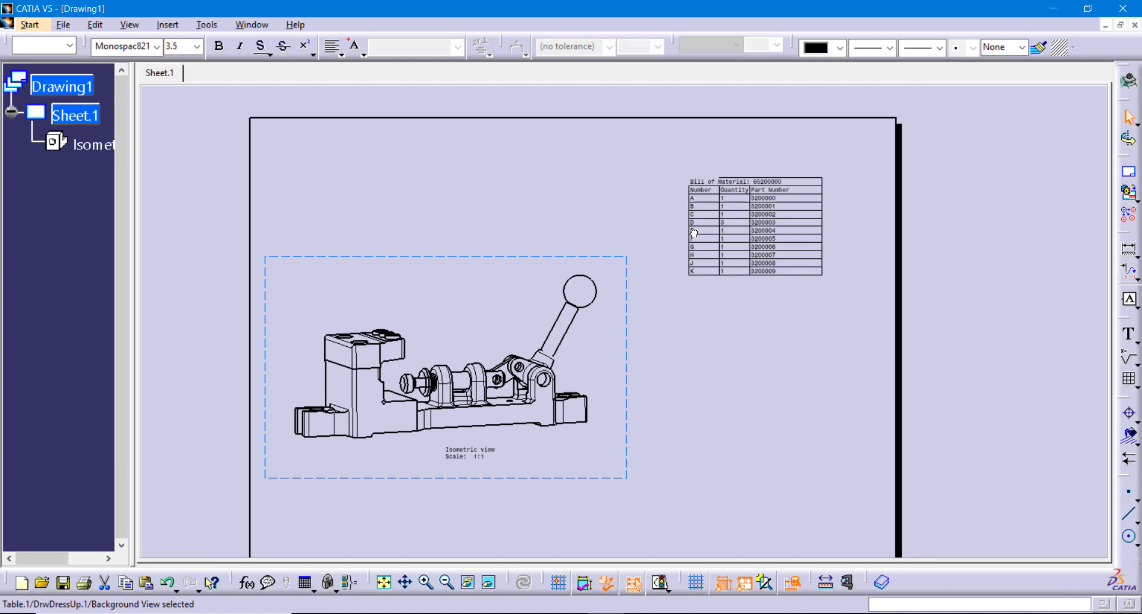
- Switch back to Working Views and box-select the whole BOM table
left_click(95, 25)
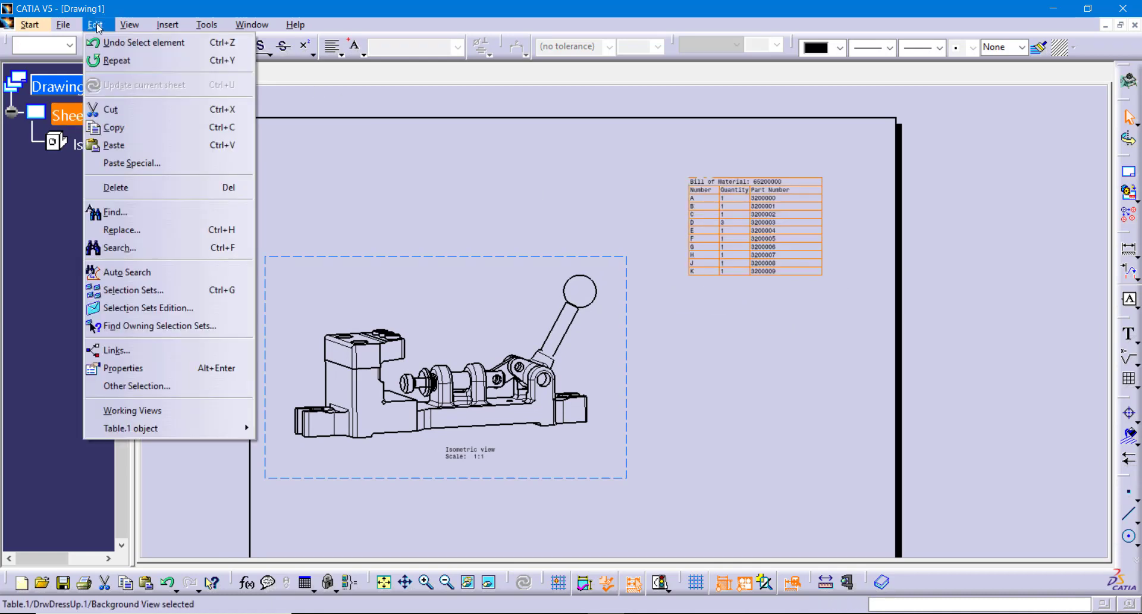
left_click(153, 417)
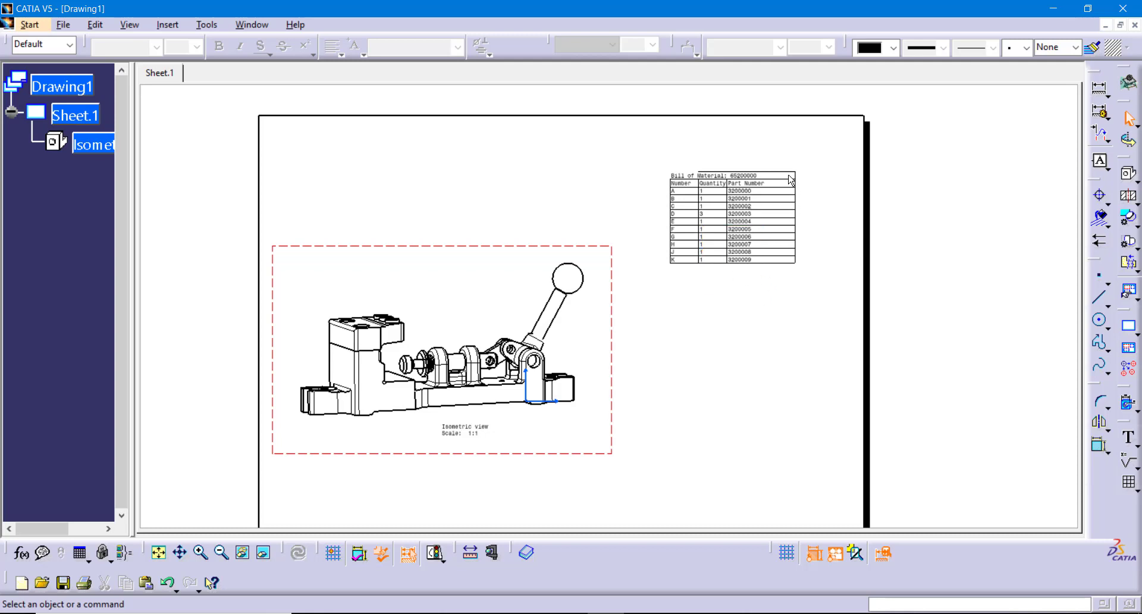
left_click_drag(787, 172, 650, 281)
left_click_drag(651, 219, 824, 302)
left_click_drag(666, 166, 629, 167)
- Generate lettered balloons for the parts in the isometric view
left_click(1136, 410)
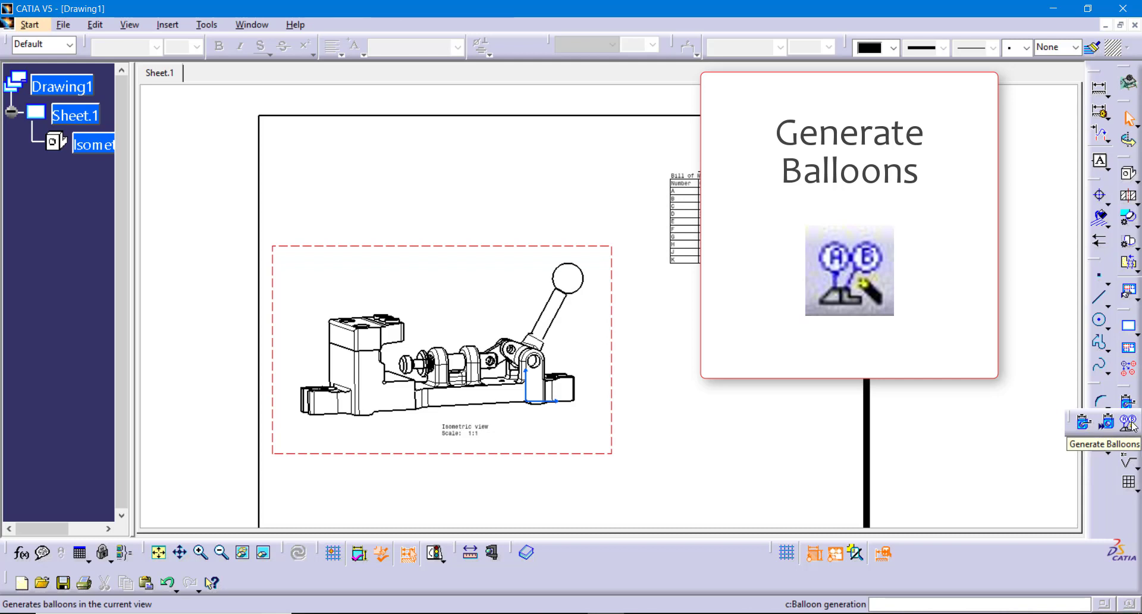
left_click(1129, 423)
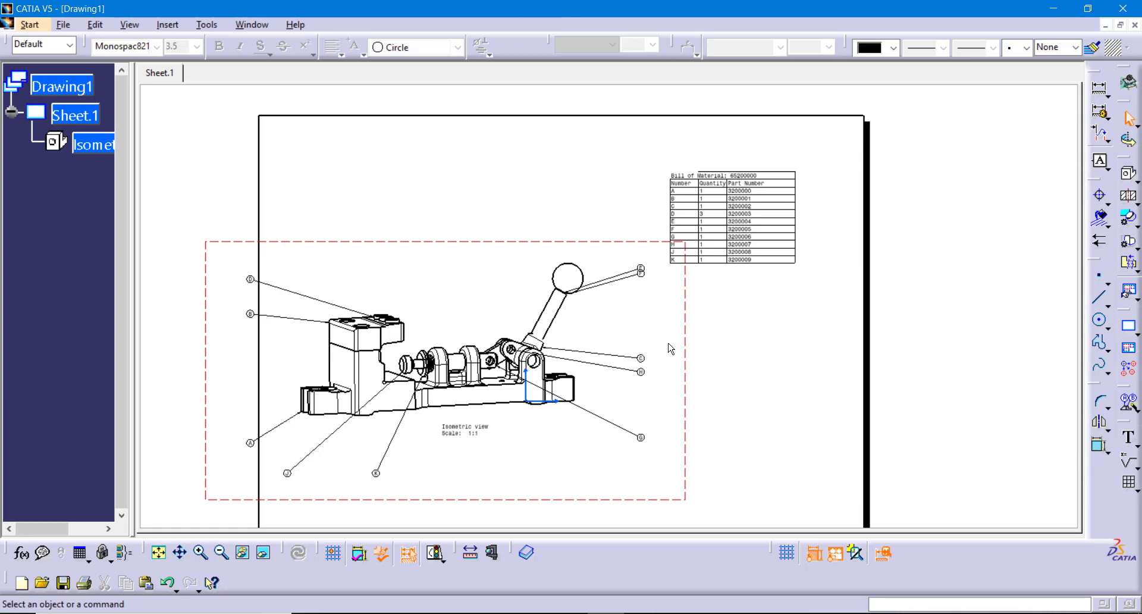
- Move balloon F above the handle's ball with its leader on the ball's upper edge
mouse_move(617, 323)
middle_mouse_down("ctrl")
mouse_move(612, 173)
mouse_move(623, 151)
middle_mouse_up("ctrl")
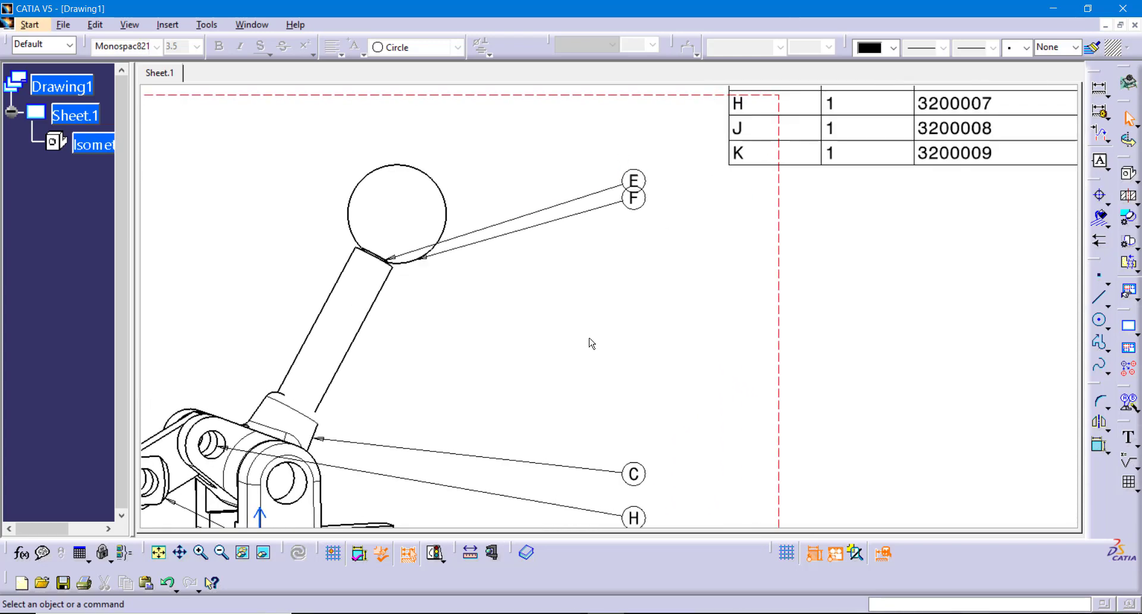
middle_click_drag(535, 273, 562, 317)
left_click(663, 252)
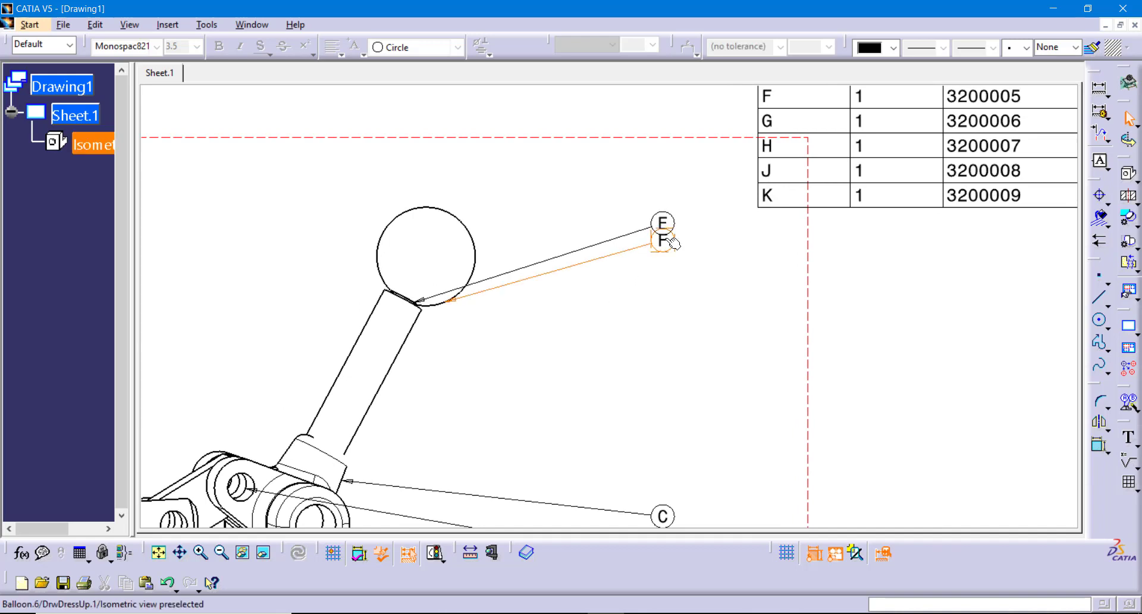
left_click_drag(666, 249, 671, 345)
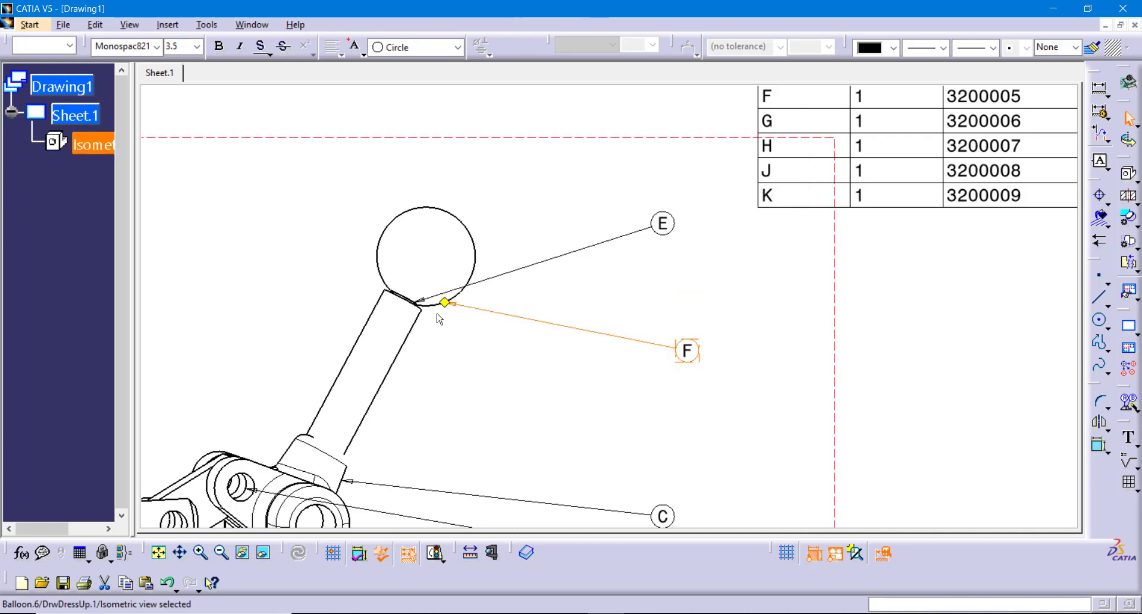
left_click_drag(446, 308, 446, 212)
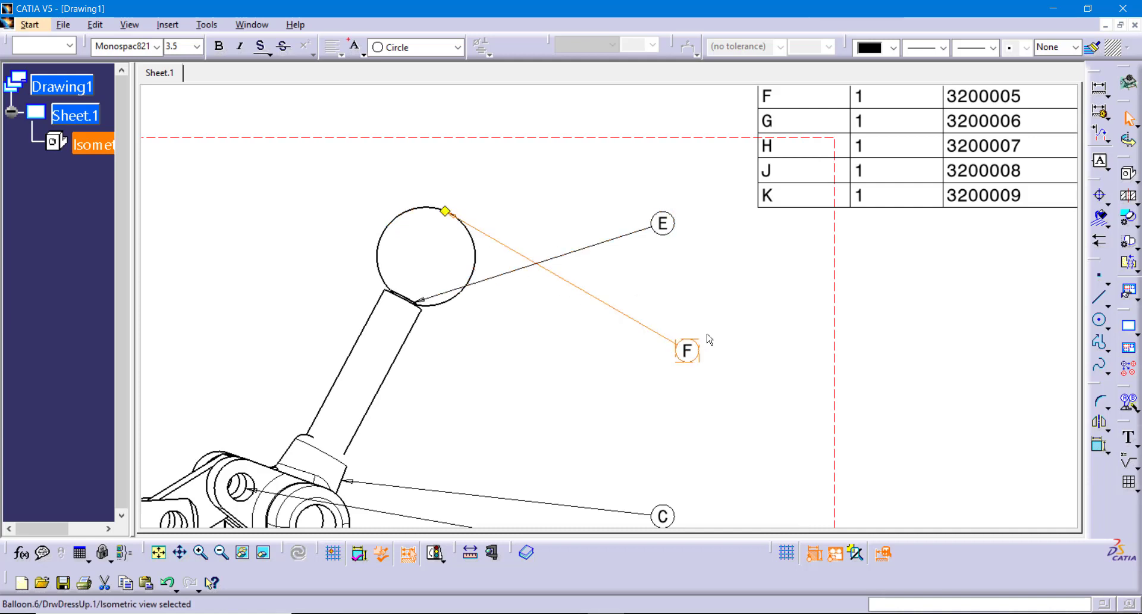
left_click_drag(695, 360, 504, 122)
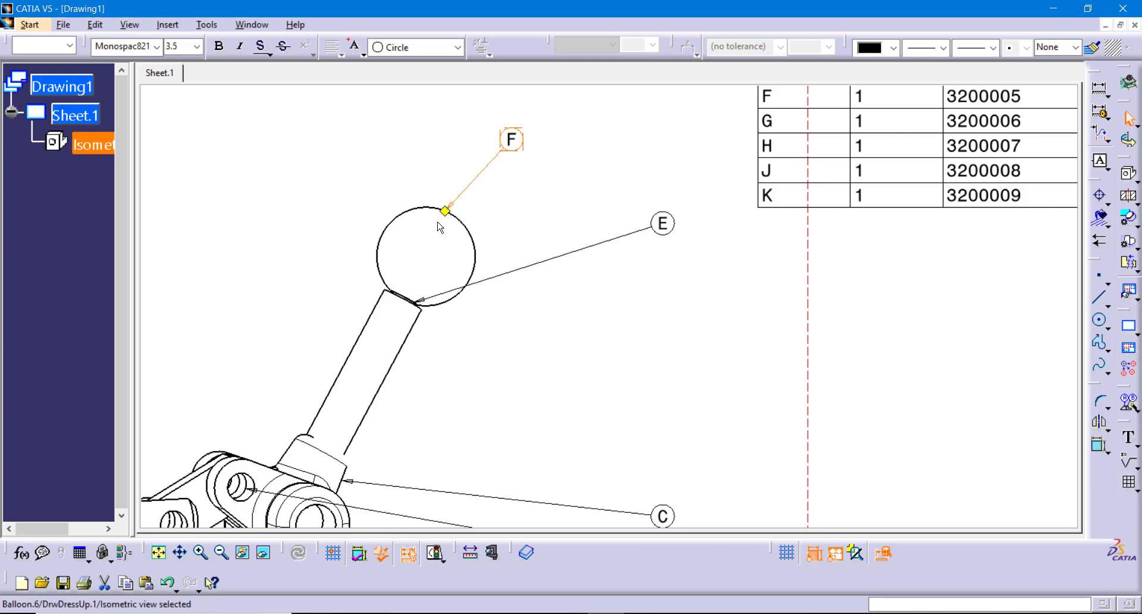
mouse_move(447, 220)
left_mouse_down()
mouse_move(423, 209)
mouse_move(405, 221)
mouse_move(455, 216)
left_mouse_up()
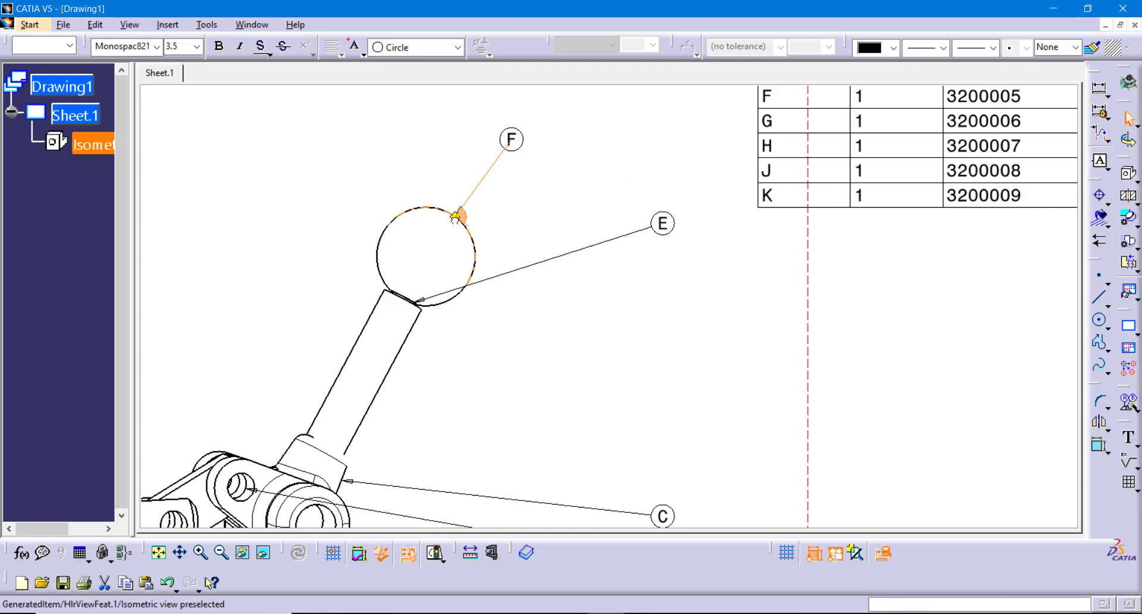
- Place balloon E beside the handle shaft with a short leader onto the shaft
left_click(510, 274)
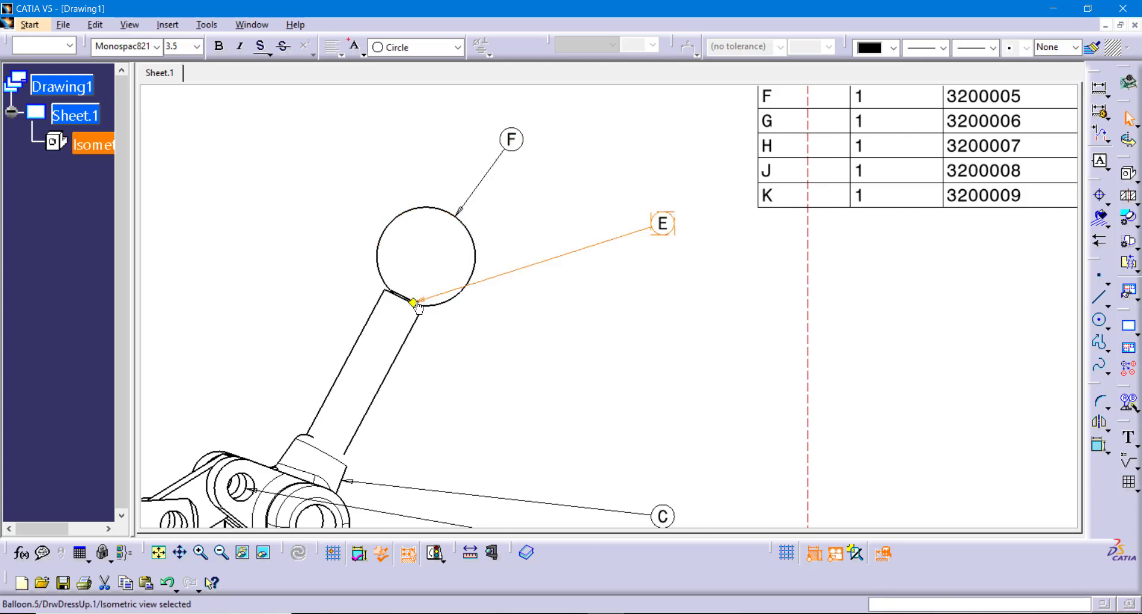
left_click_drag(425, 314, 389, 368)
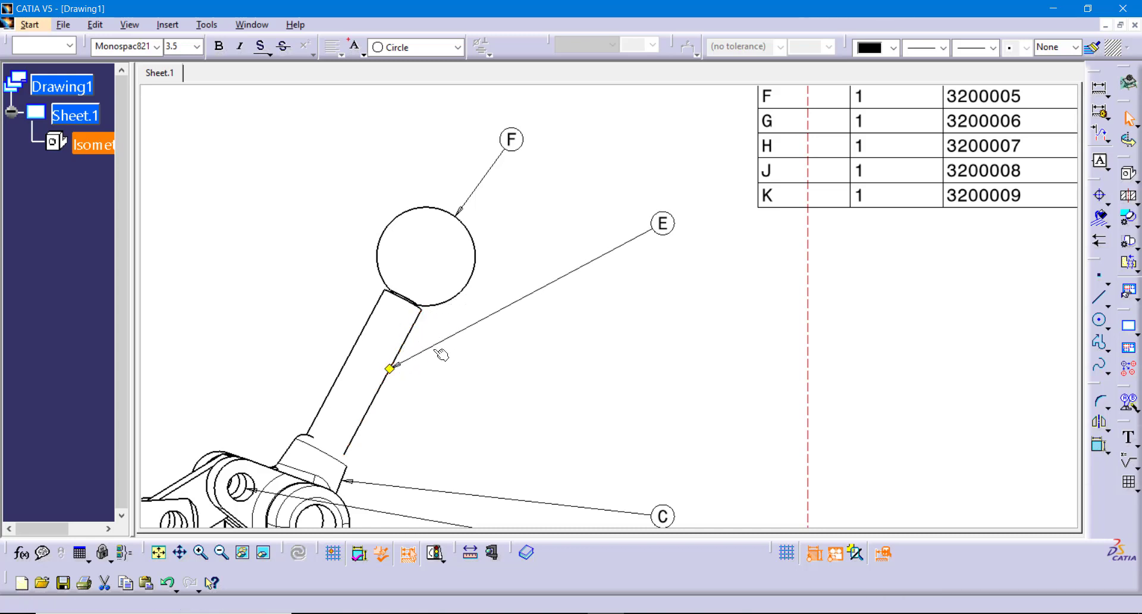
left_click_drag(632, 292, 488, 377)
left_click(573, 387)
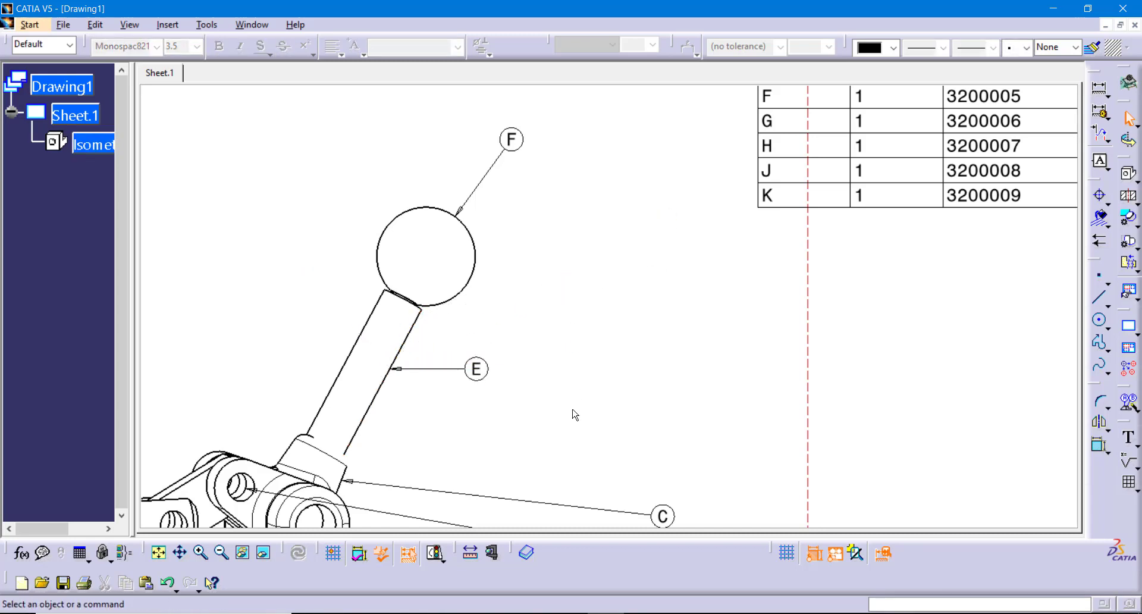
mouse_move(573, 413)
middle_mouse_down()
mouse_move(597, 357)
mouse_move(591, 440)
mouse_move(547, 452)
mouse_move(497, 400)
mouse_move(417, 434)
middle_mouse_up()
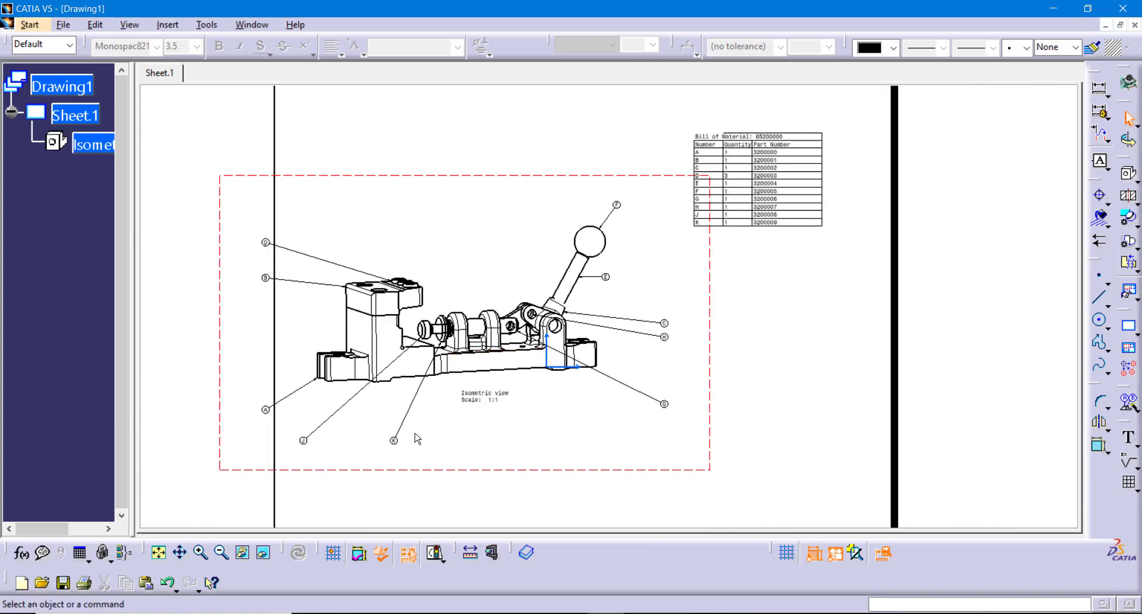
left_click(269, 244)
left_click_drag(271, 245, 333, 240)
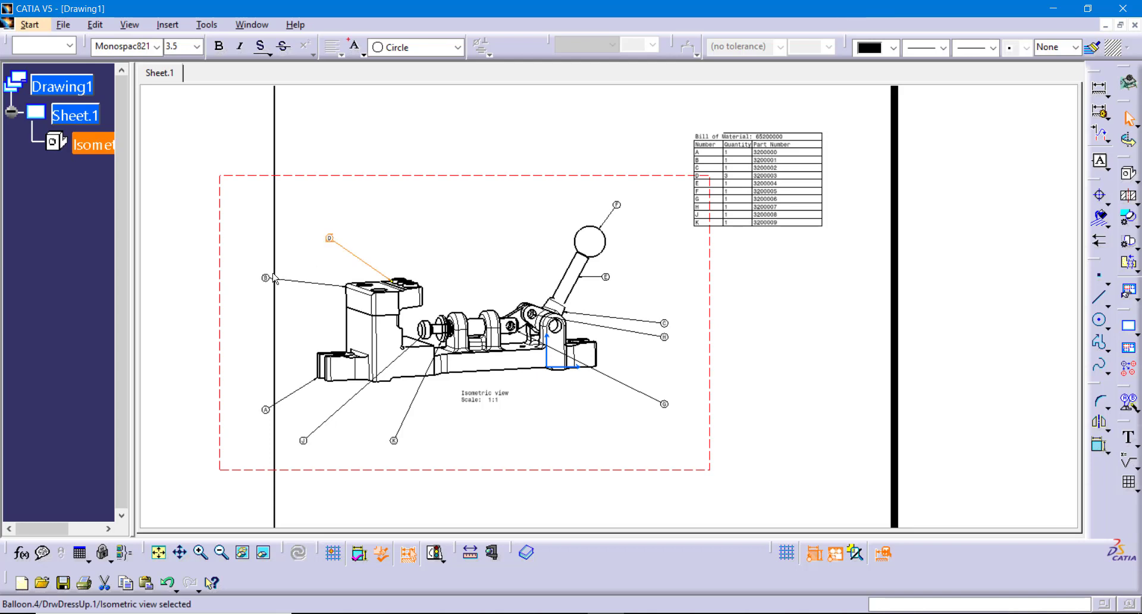
left_click_drag(268, 279, 309, 272)
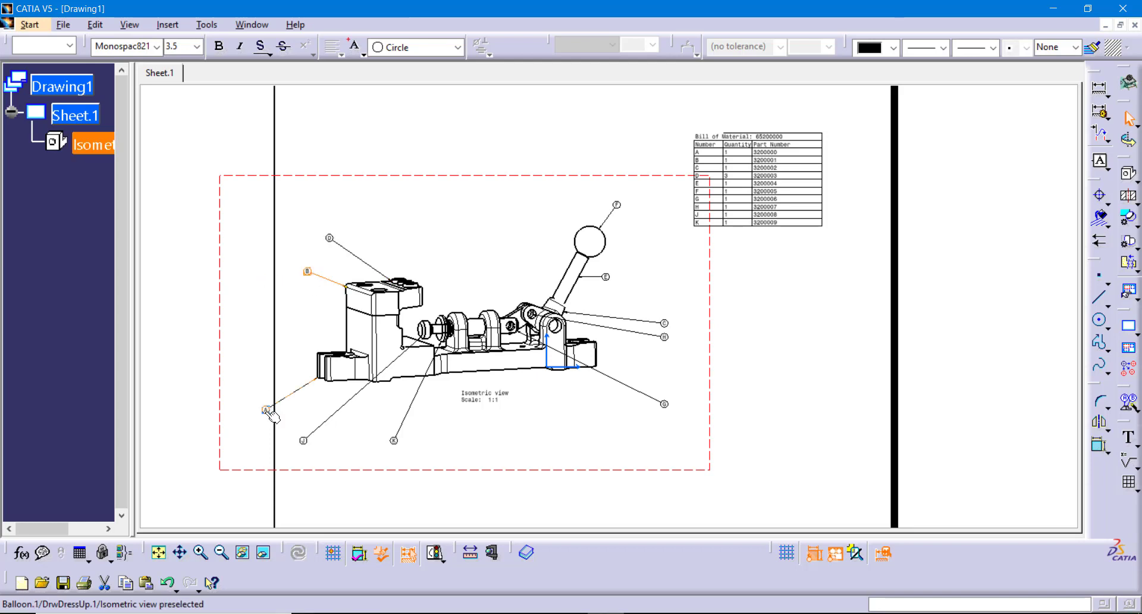
left_click_drag(267, 410, 463, 284)
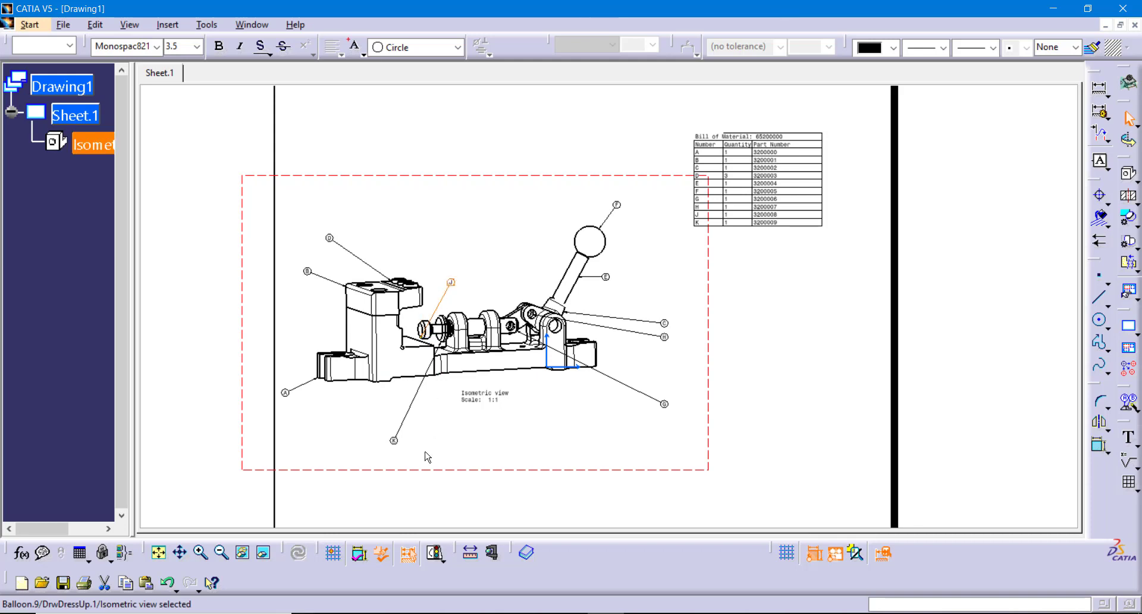
left_click(505, 426)
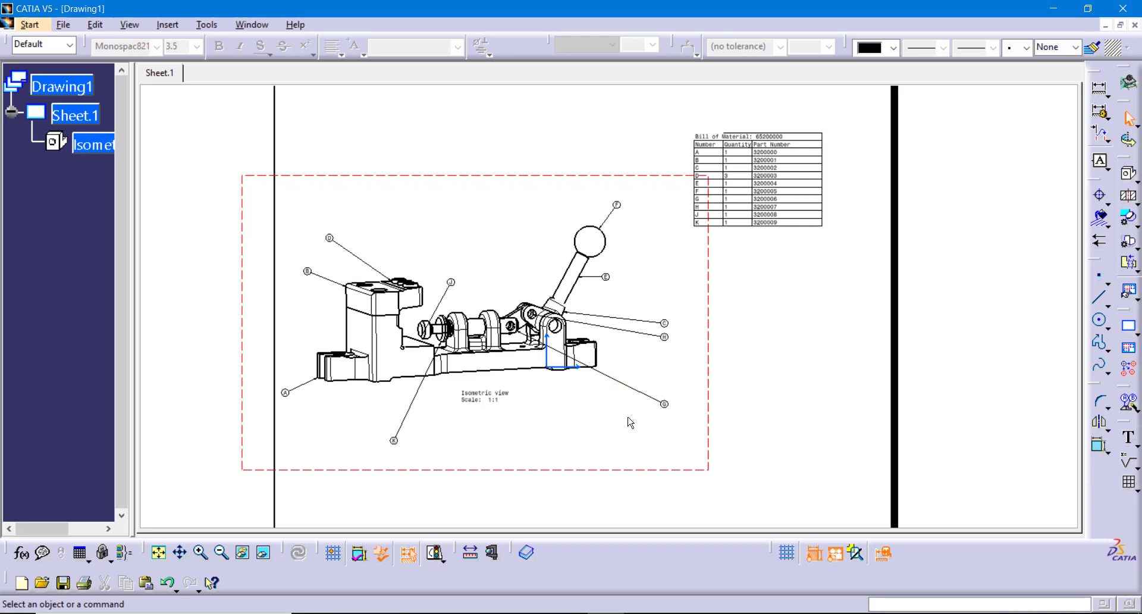
middle_click_drag(770, 388, 770, 415)
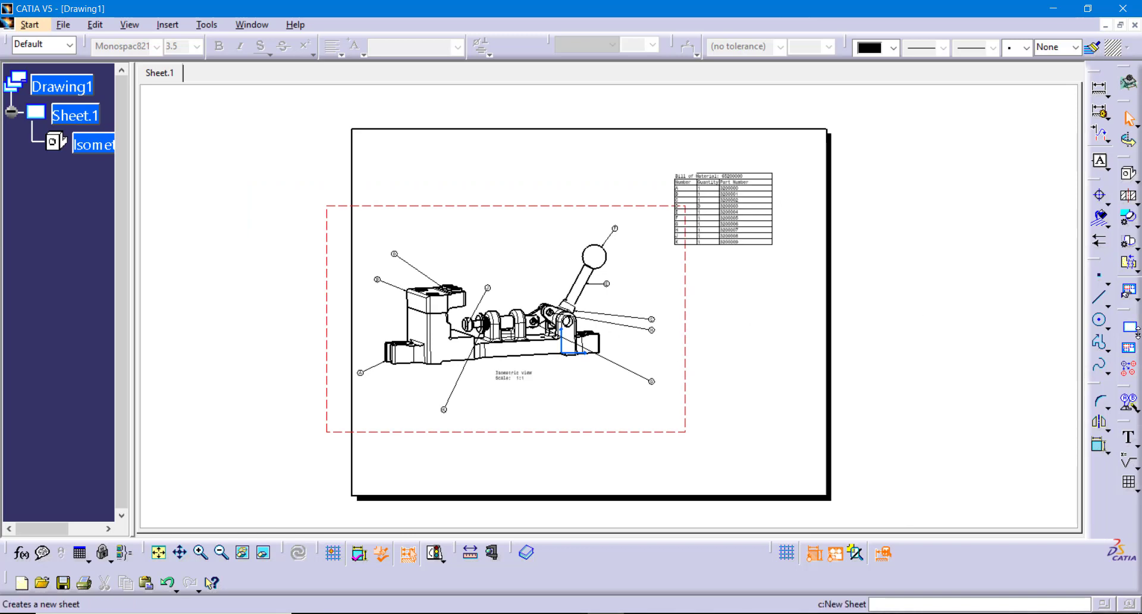
- Add a new sheet and delete the tables from its sheet background
left_click(1134, 331)
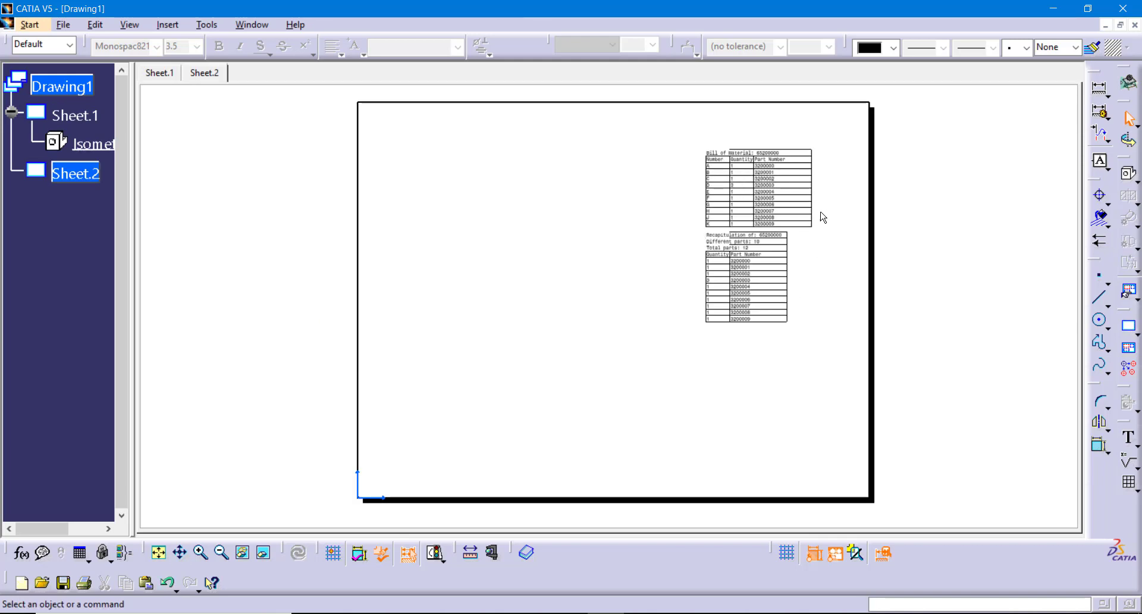
left_click(98, 27)
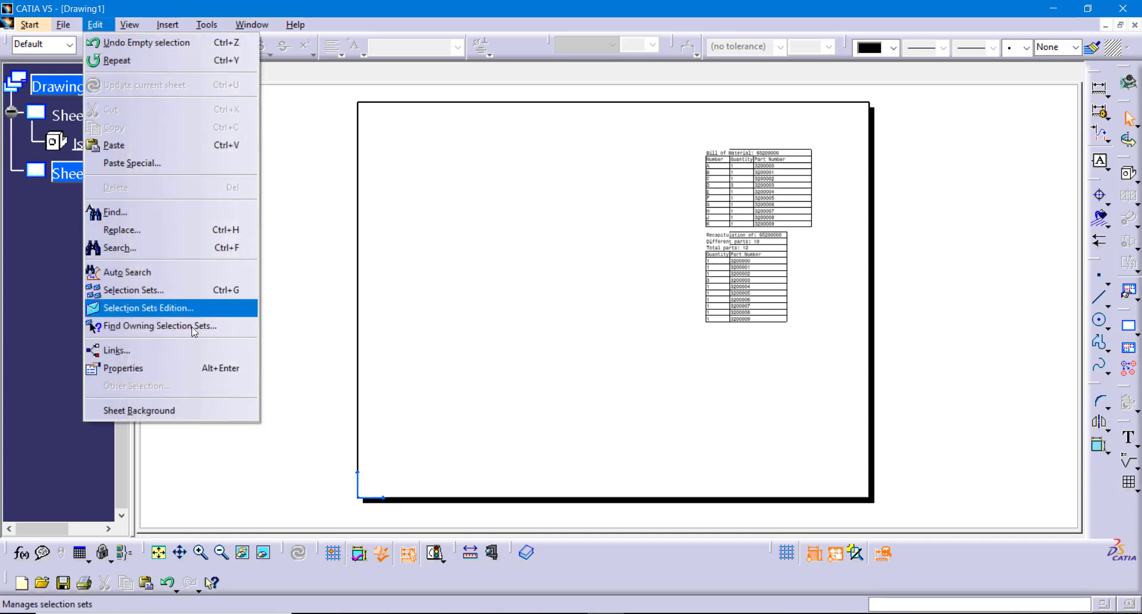
left_click(185, 407)
left_click(739, 199)
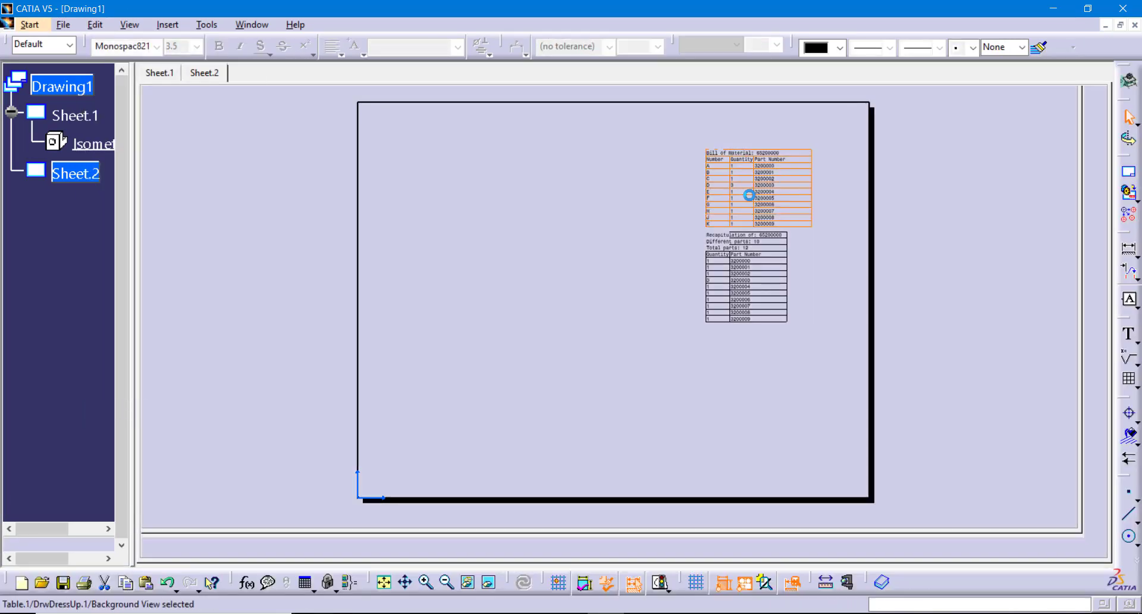
key("Delete")
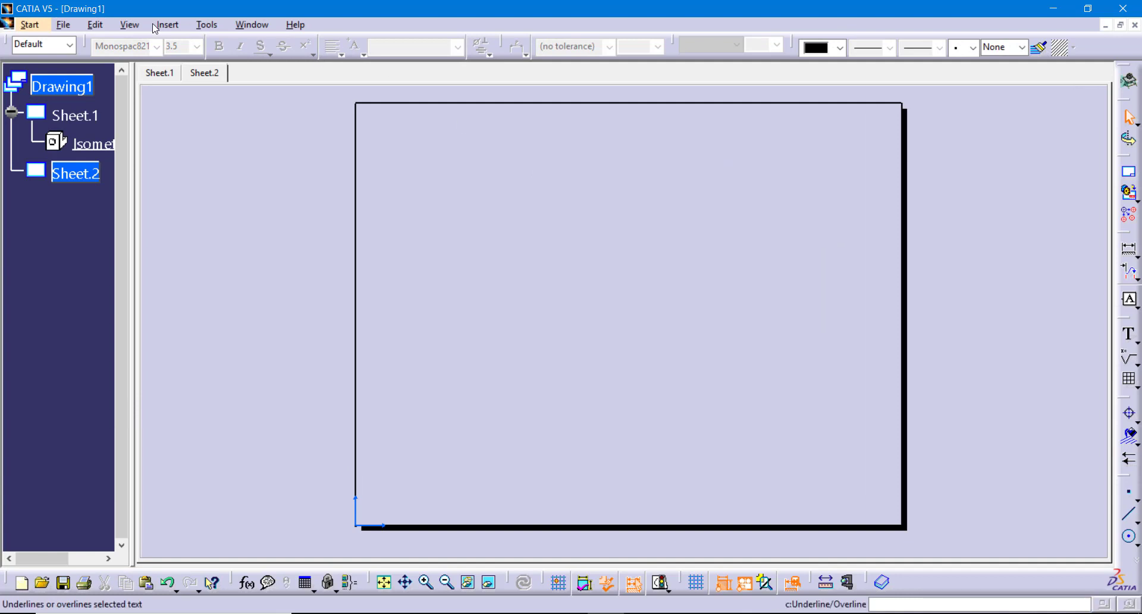
left_click(95, 24)
left_click(166, 416)
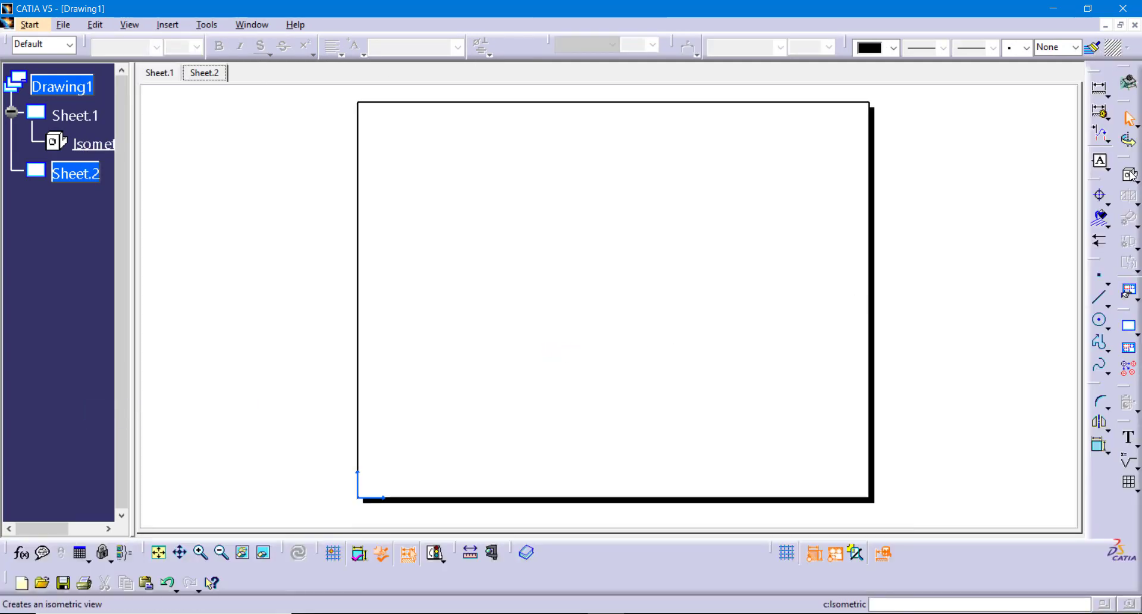
- Create an isometric view of the bore device assembly on Sheet.2
left_click(1129, 174)
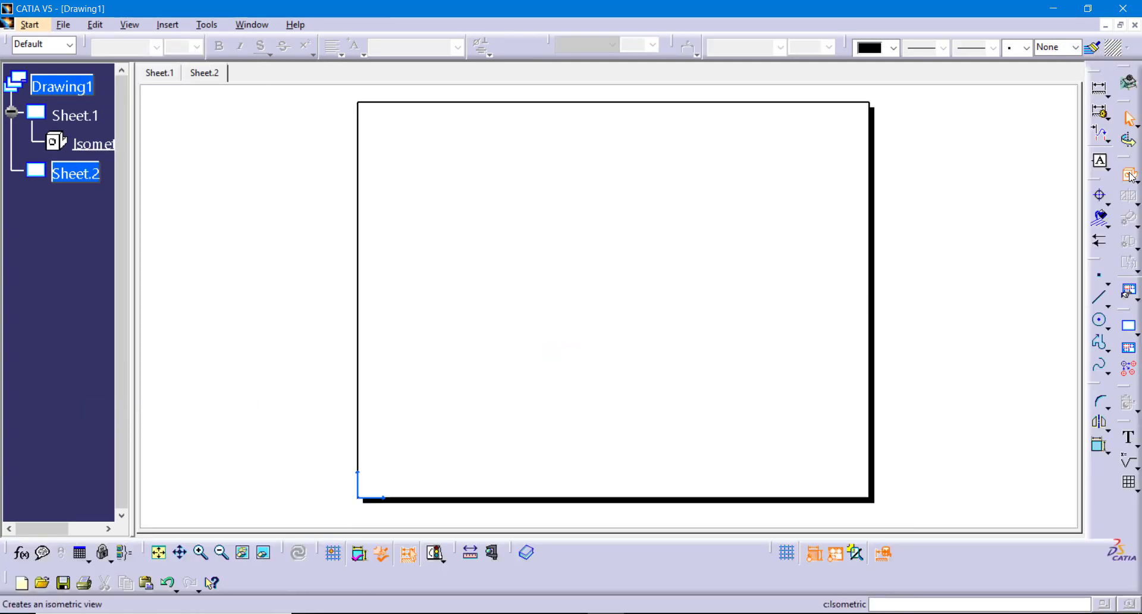
left_click(251, 24)
left_click(315, 119)
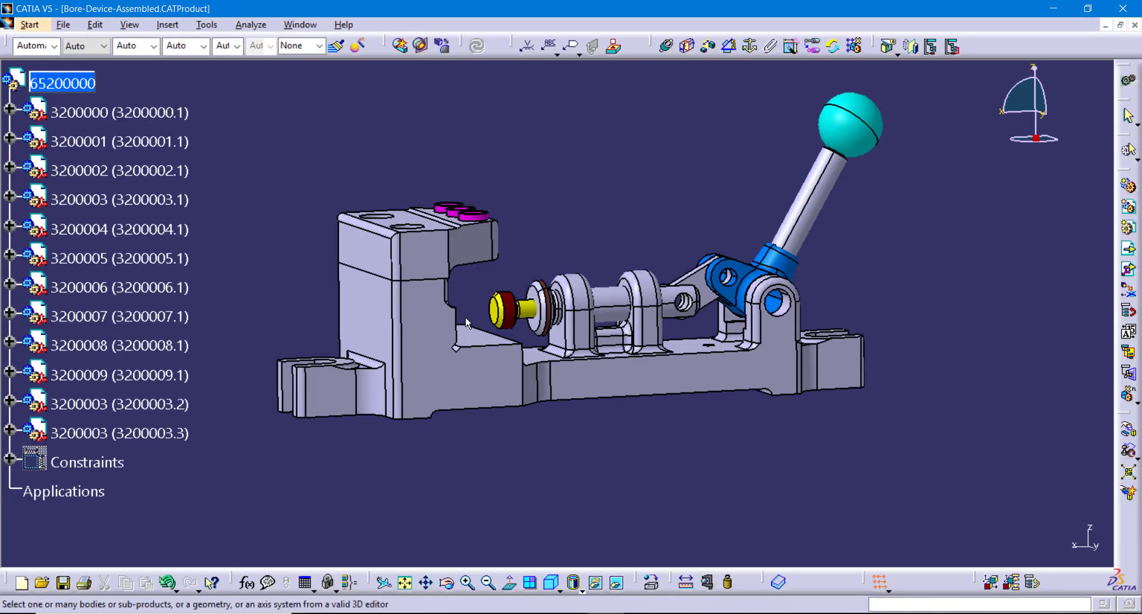
left_click(565, 297)
left_click(806, 321)
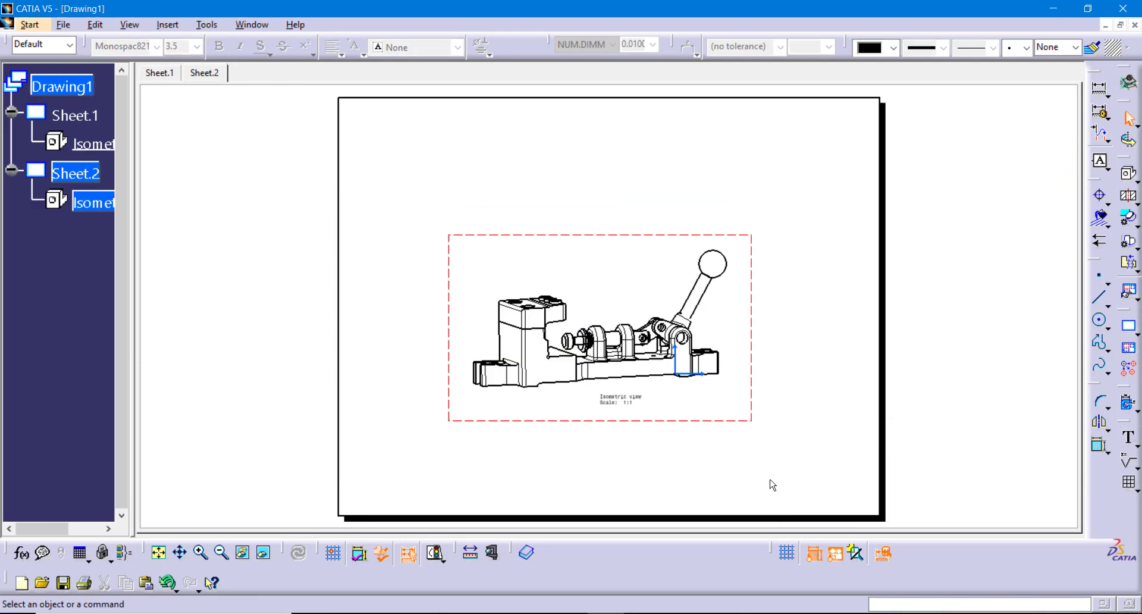
- Shift the isometric view left and place a Bill of Material for 65200000 beside it
left_click_drag(752, 279, 665, 279)
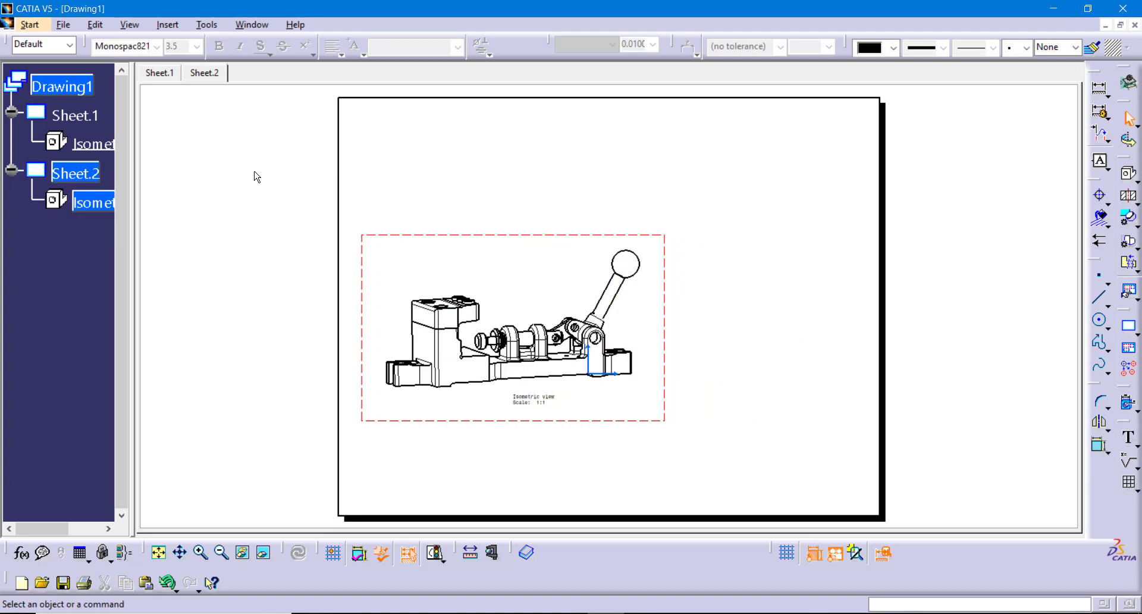
left_click(174, 24)
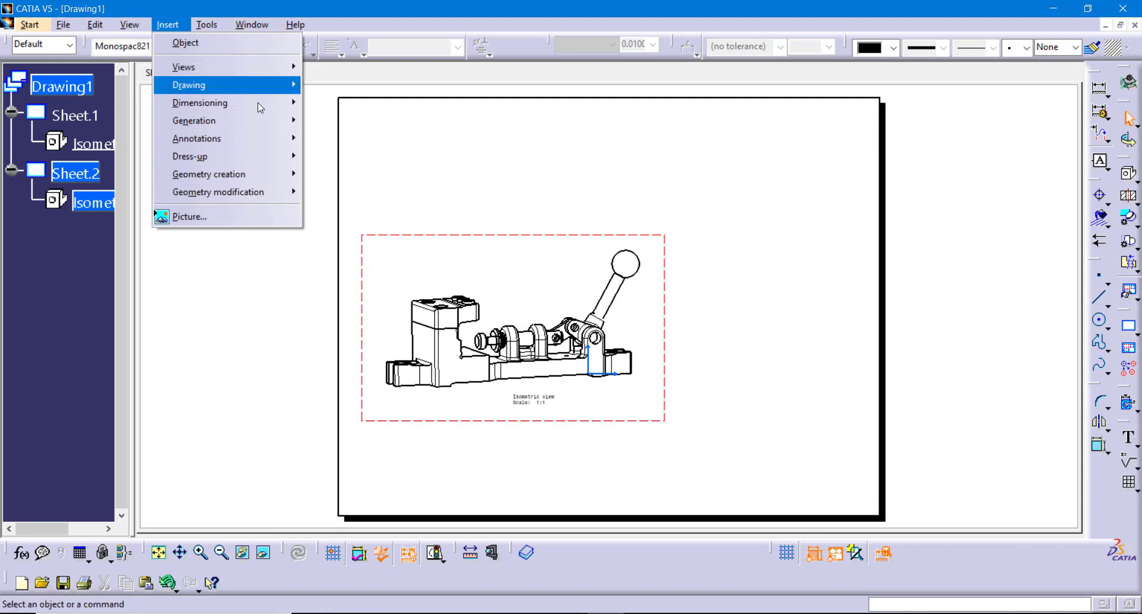
mouse_move(266, 119)
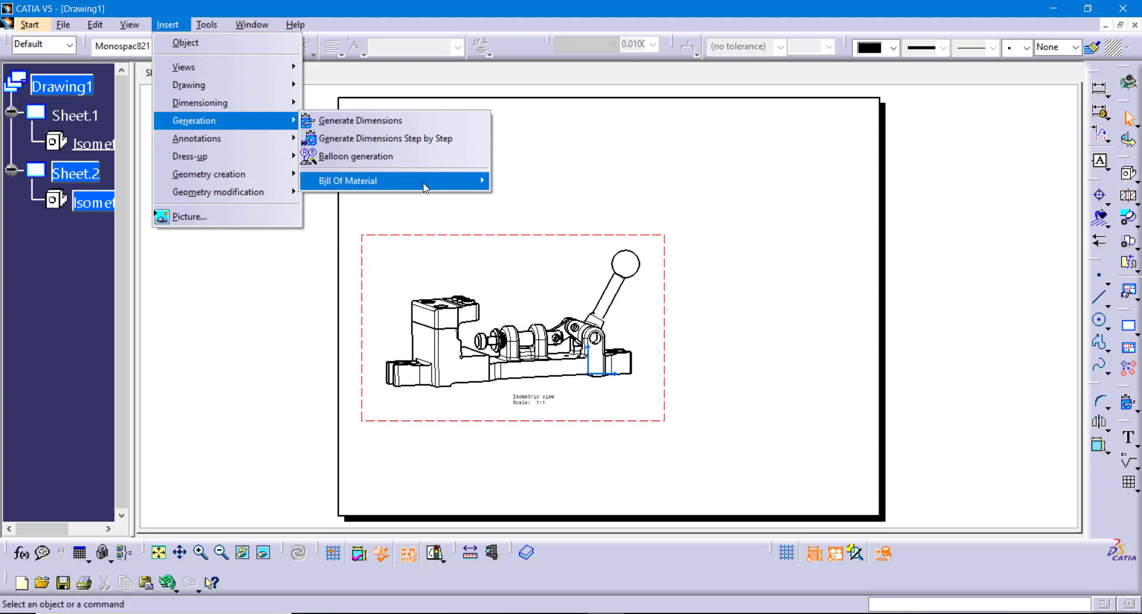
mouse_move(424, 187)
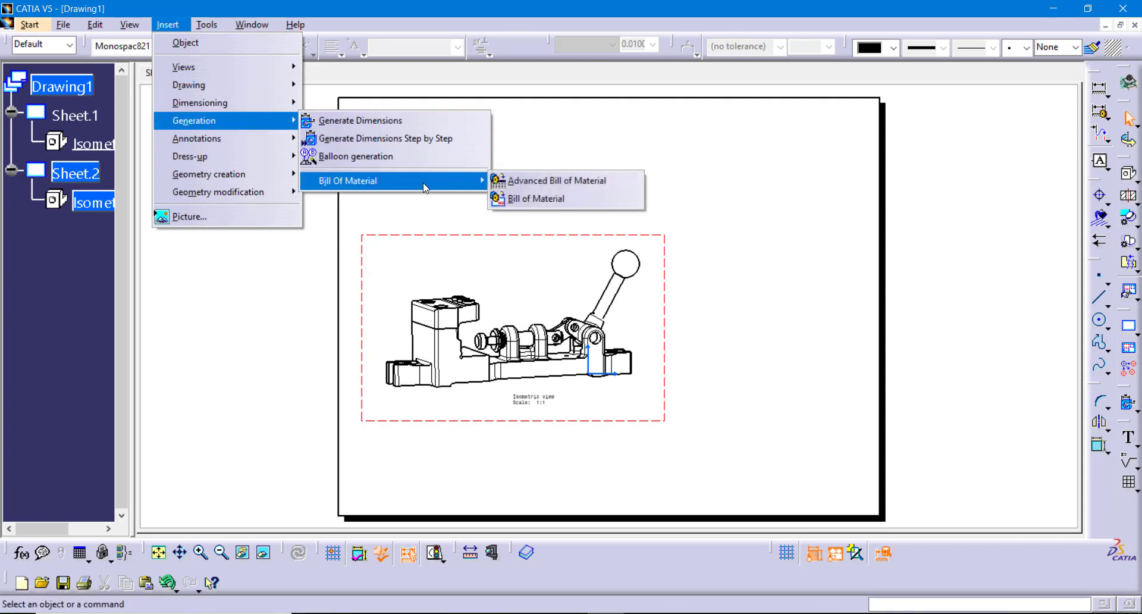
left_click(531, 202)
left_click(736, 213)
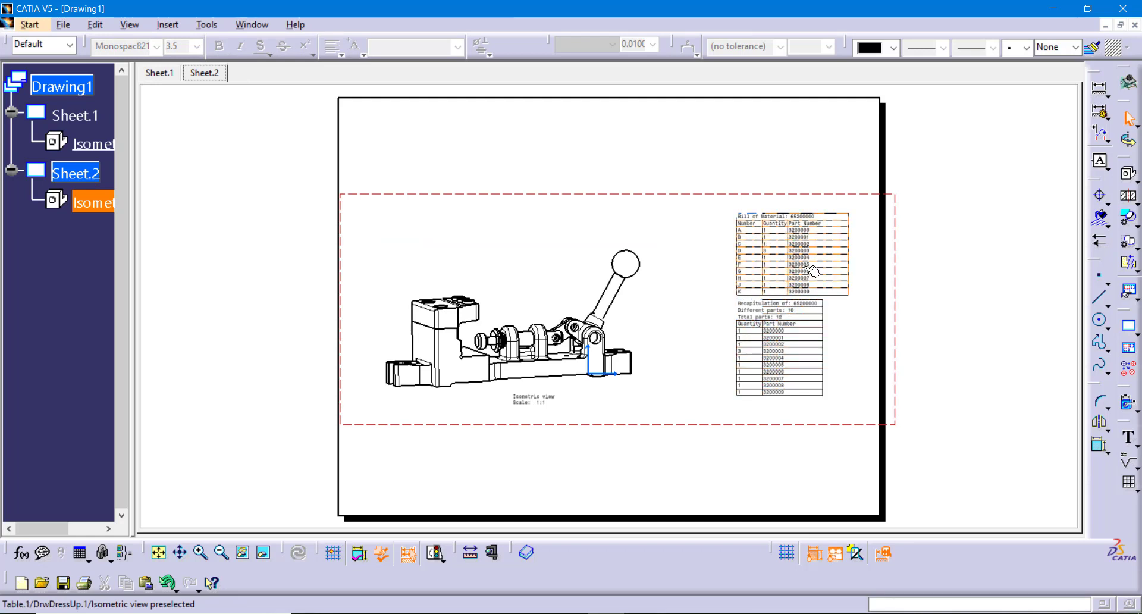
- Delete the Recapitulation table, then reposition the Bill of Material and the isometric view
left_click(795, 351)
key("Delete")
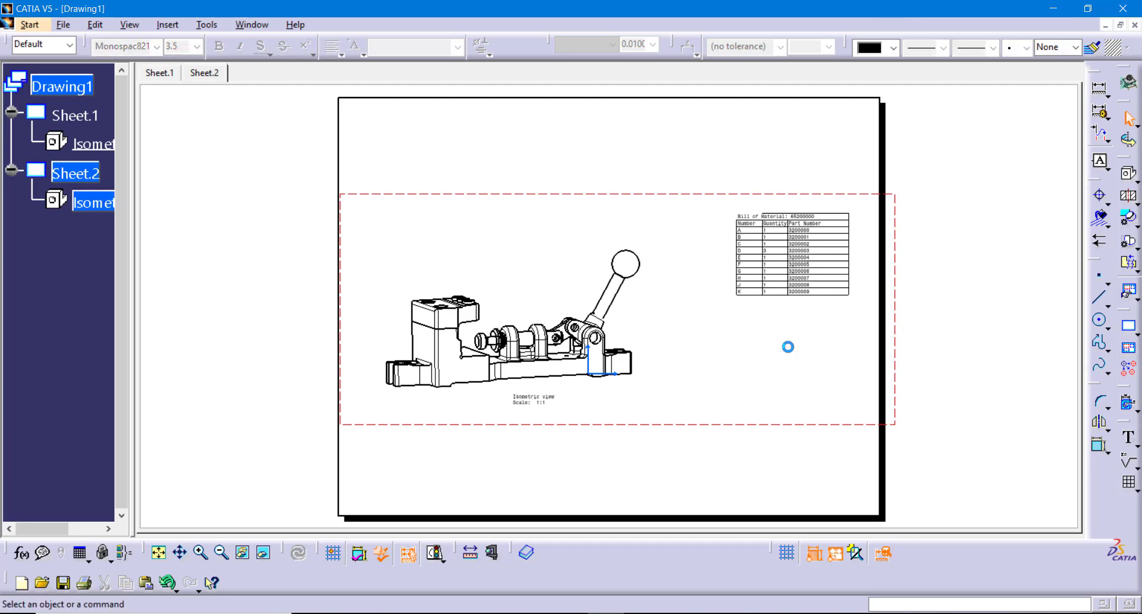
left_click(741, 255)
left_click_drag(793, 264, 733, 253)
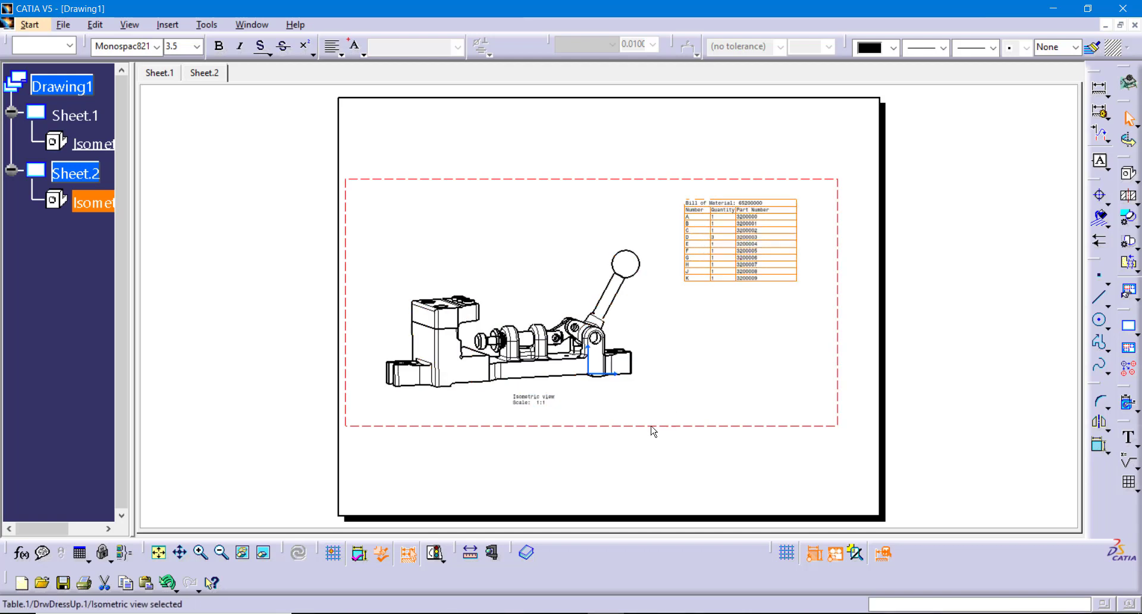
left_click(870, 361)
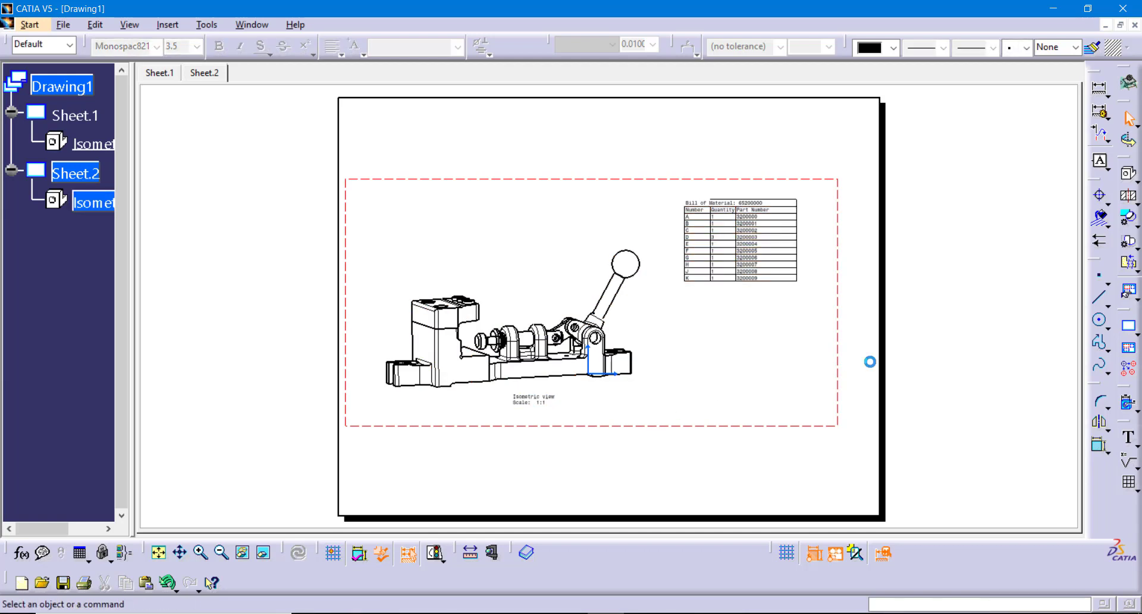
left_click_drag(729, 254, 739, 294)
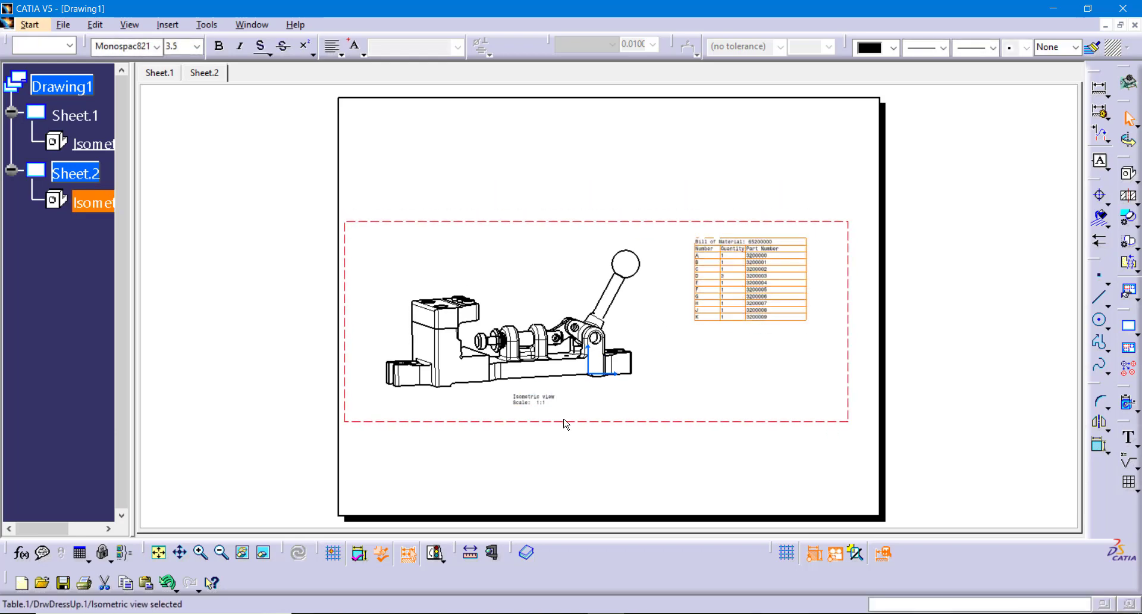
left_click_drag(586, 421, 349, 408)
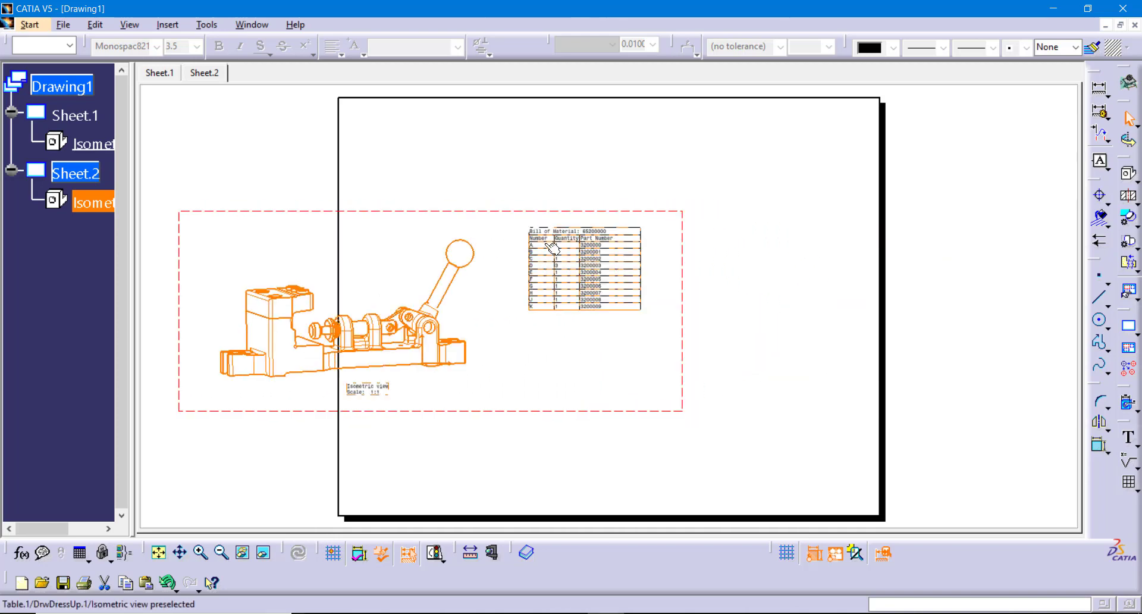
- Move the isometric view up, then delete its Bill of Material table
left_click_drag(555, 412, 704, 456)
left_click(764, 334)
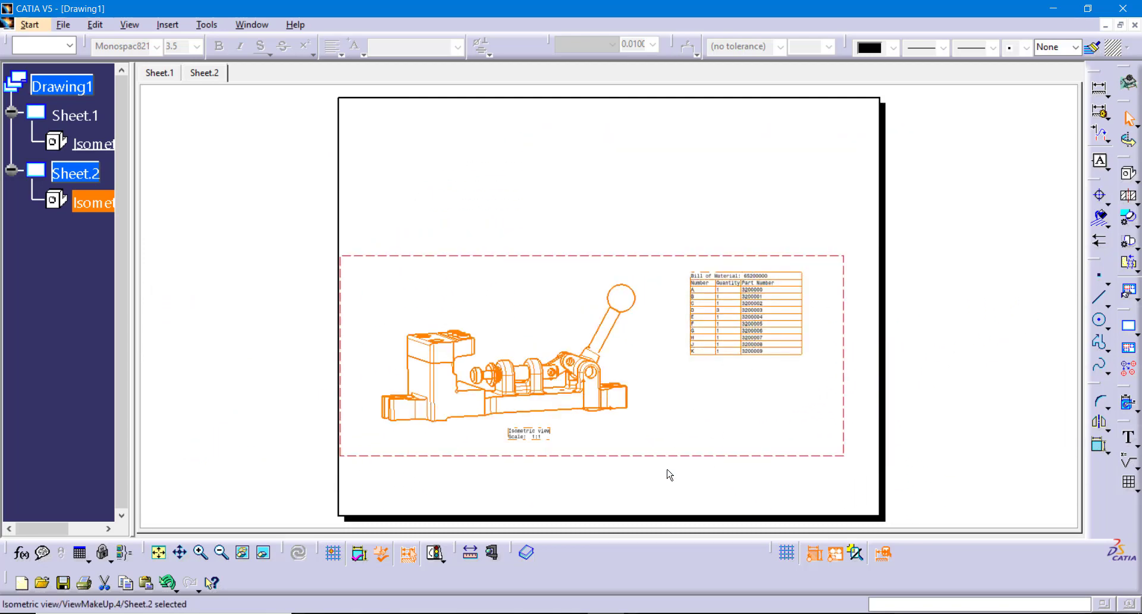
left_click(790, 307)
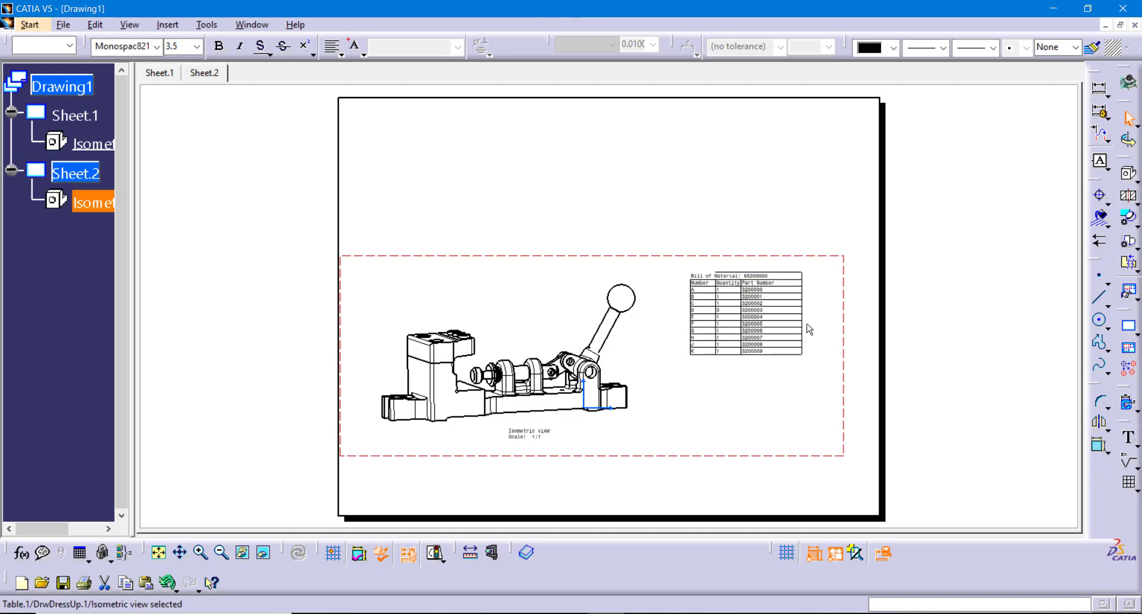
key("Delete")
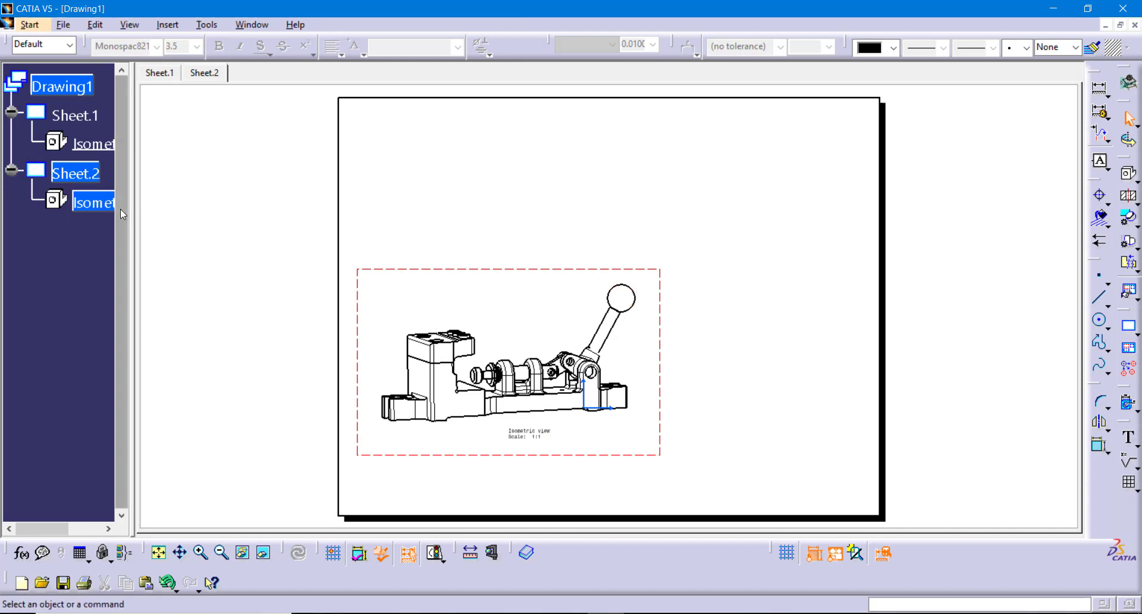
- Activate Sheet.2 in the specification tree and expand it to show the isometric view
double_click(90, 178)
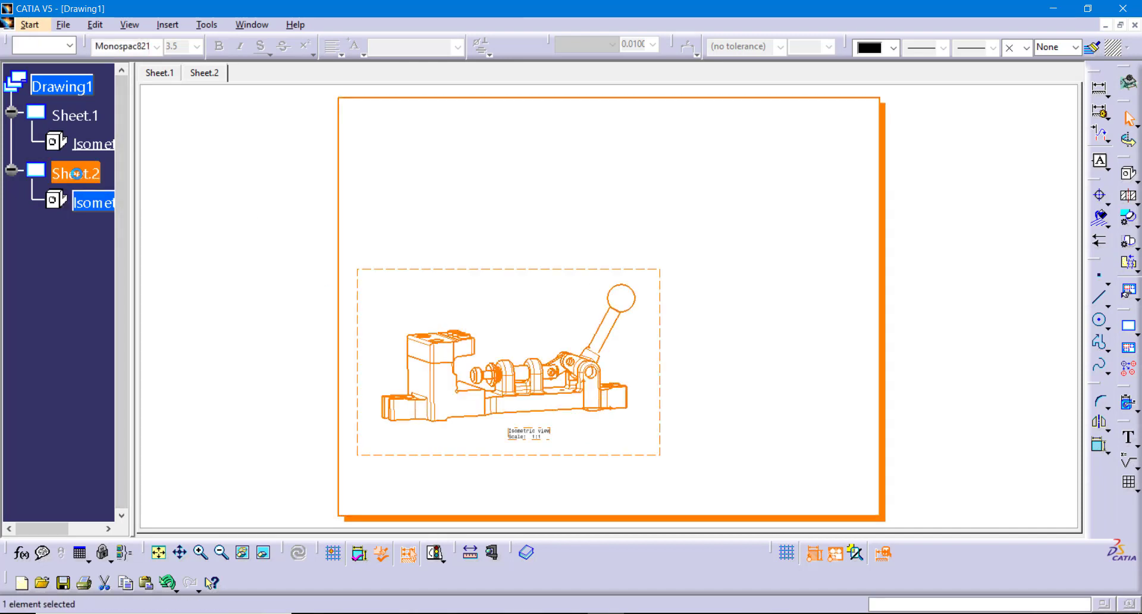
left_click(10, 171)
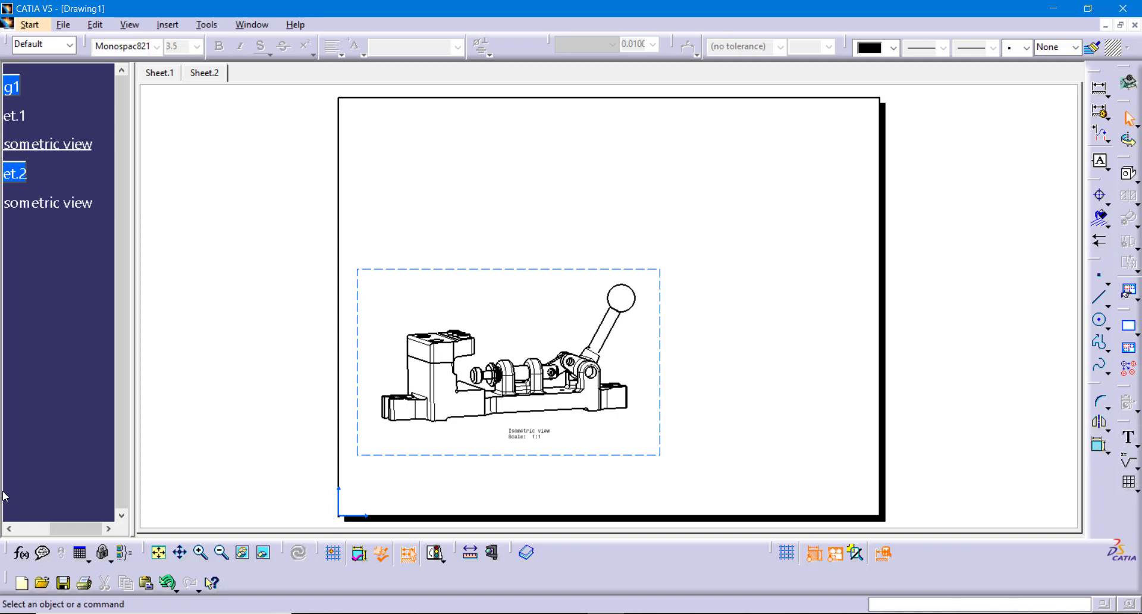
left_click_drag(71, 528, 47, 528)
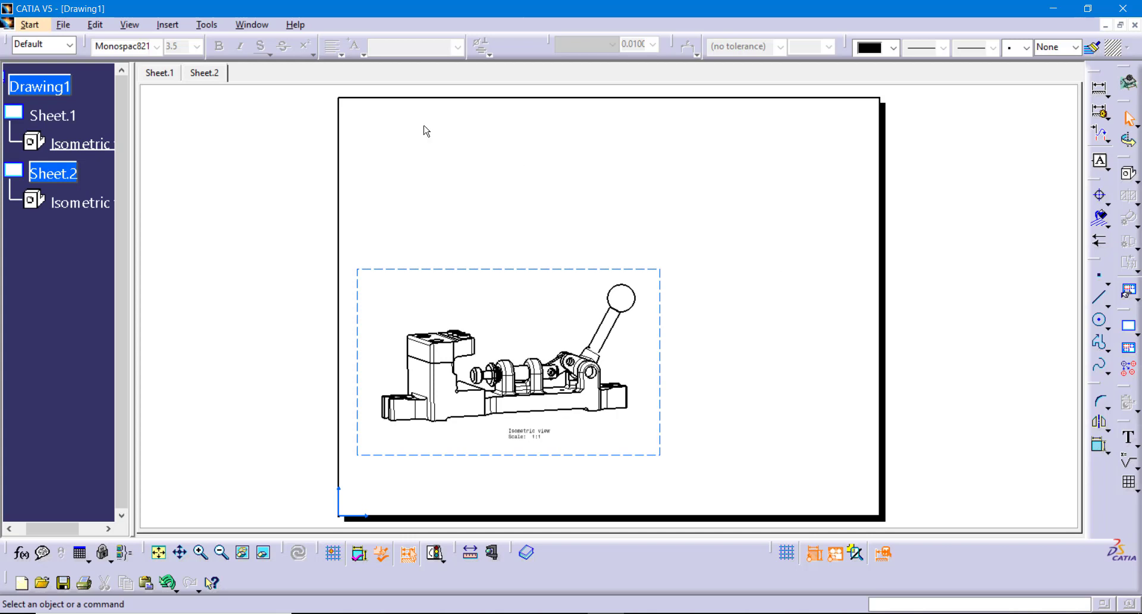
- Insert a Bill of Material sourced from the 65200000 assembly onto Sheet.2
left_click(167, 24)
mouse_move(196, 120)
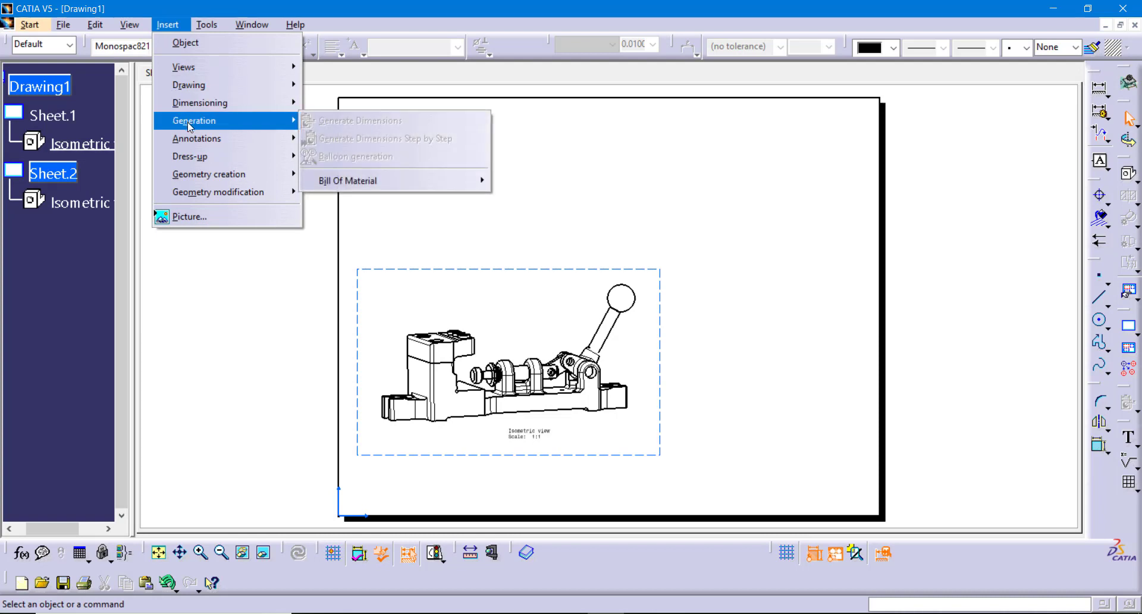
mouse_move(405, 181)
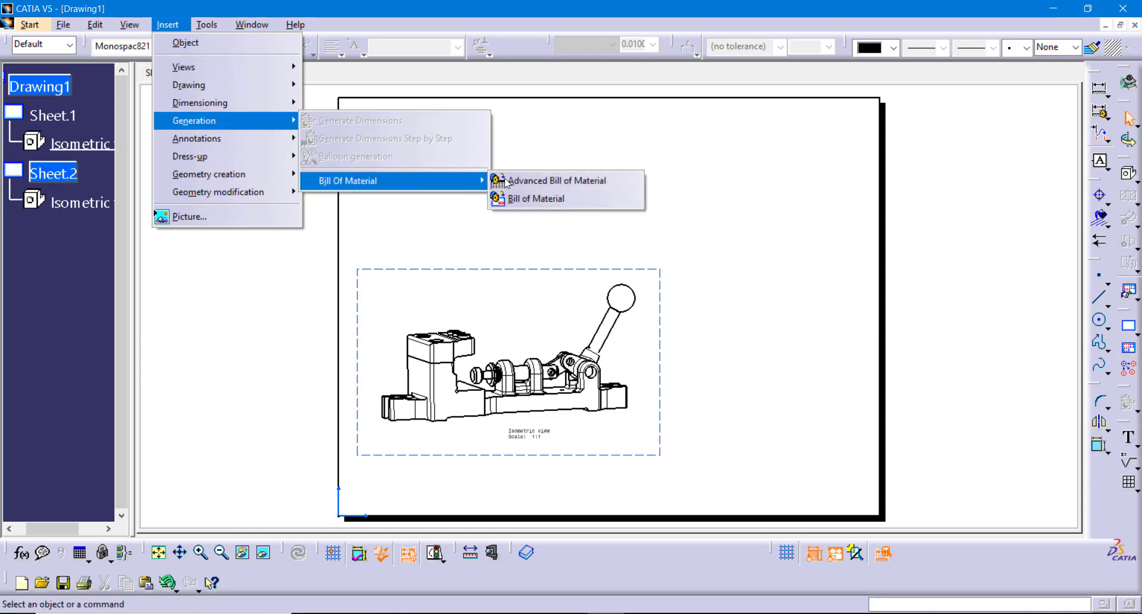
left_click(528, 199)
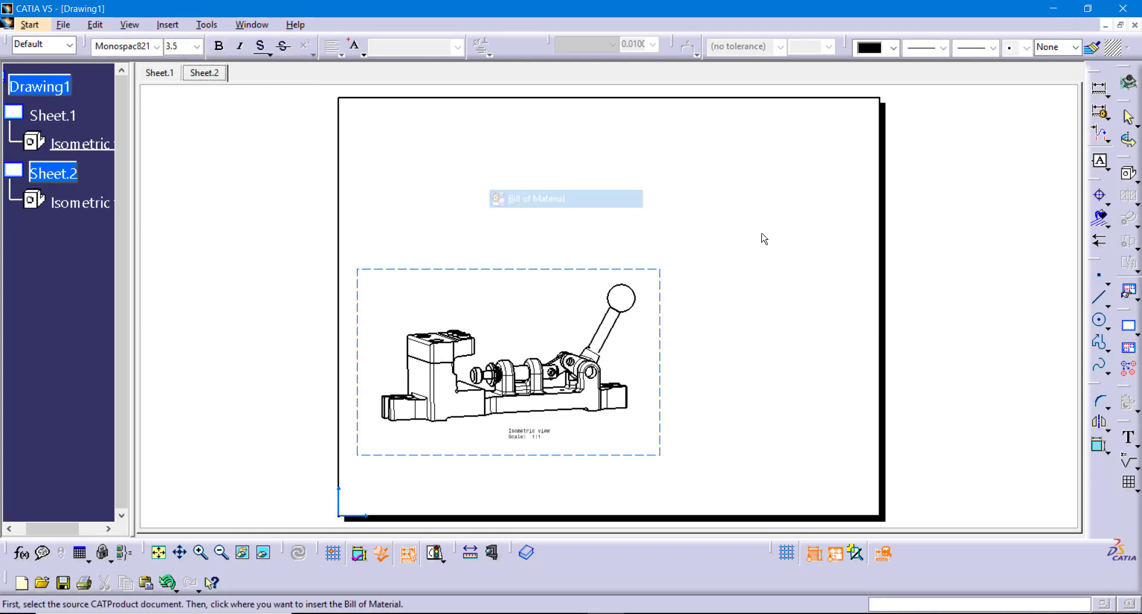
left_click(252, 24)
left_click(332, 121)
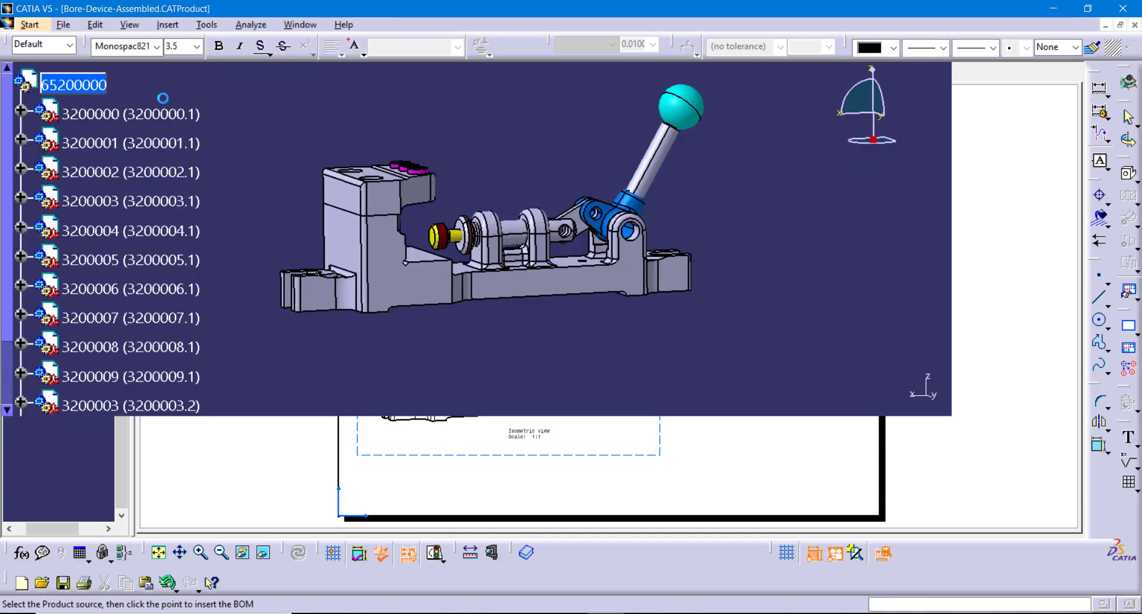
left_click(82, 88)
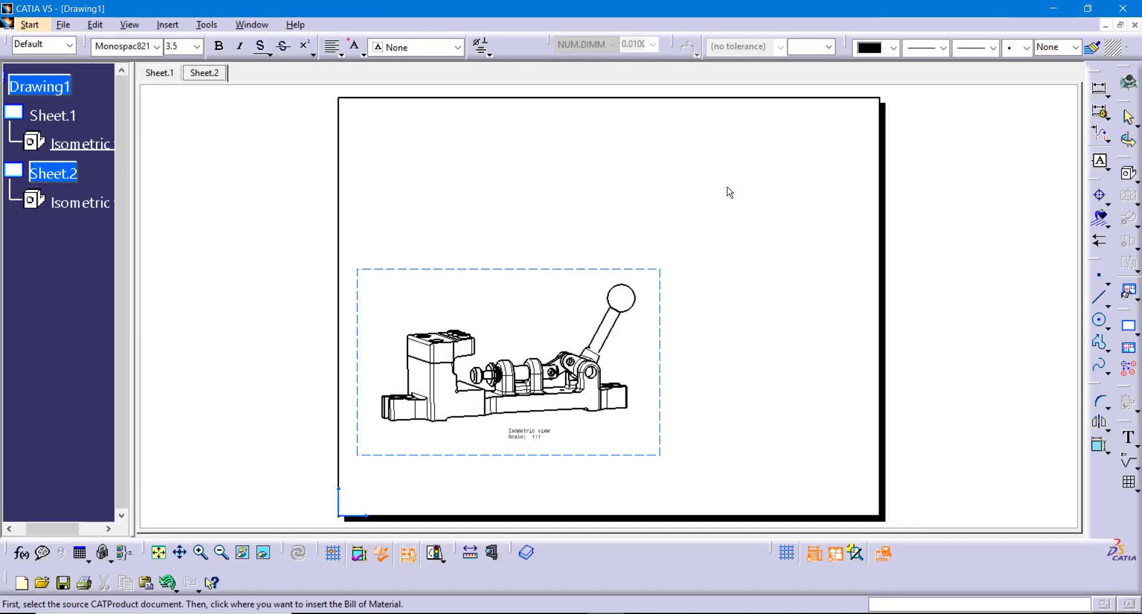
left_click(729, 191)
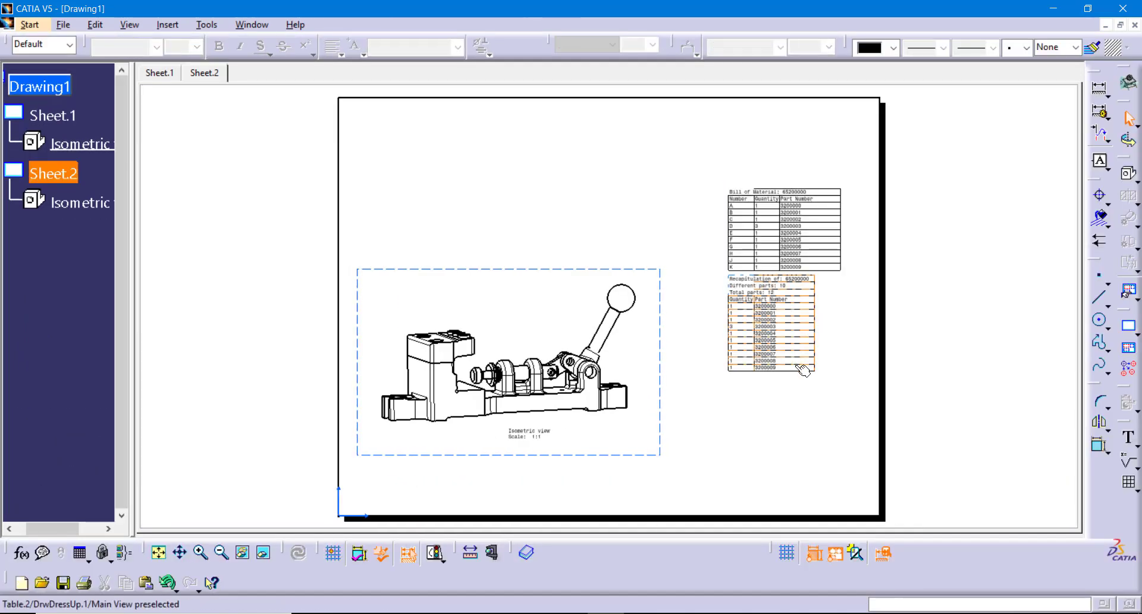
- Delete the Recapitulation table and nudge the Bill of Material slightly left
left_click(800, 344)
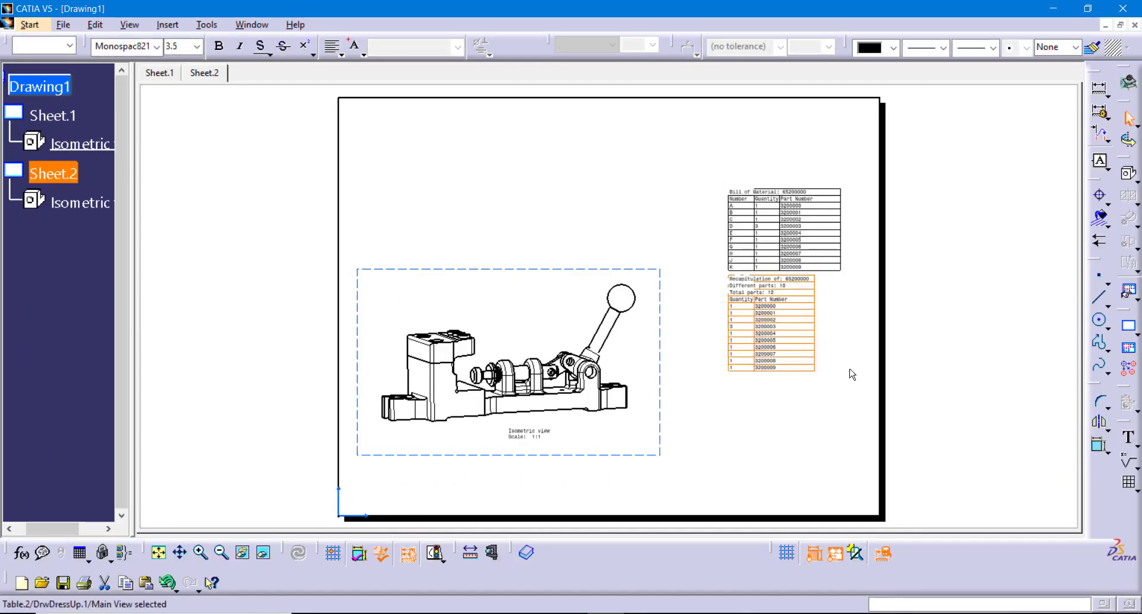
key("Delete")
left_click(778, 254)
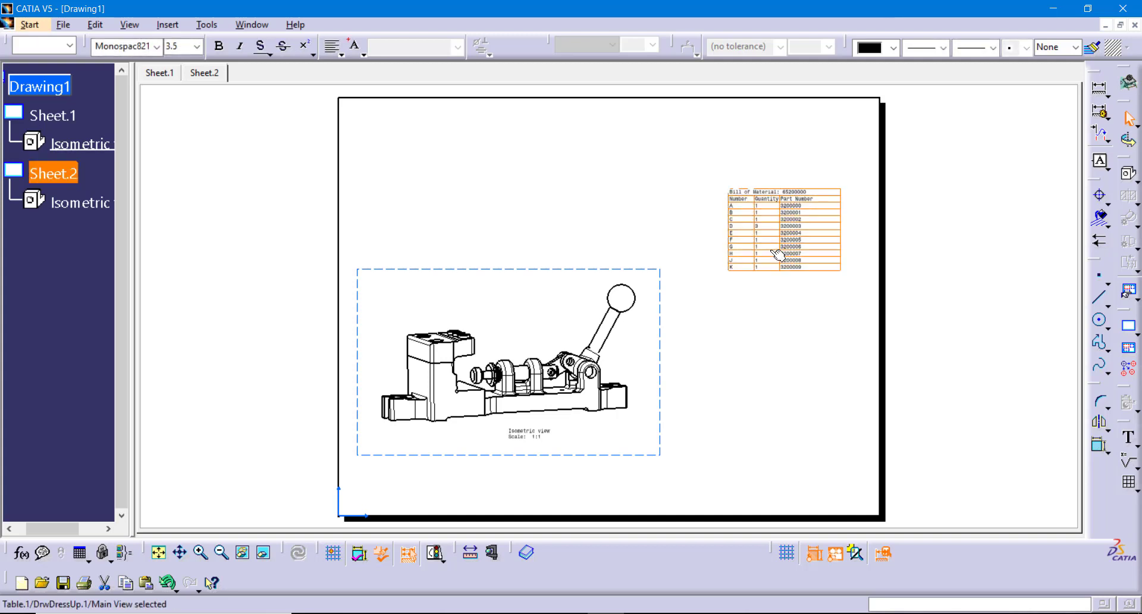
left_click_drag(778, 254, 737, 261)
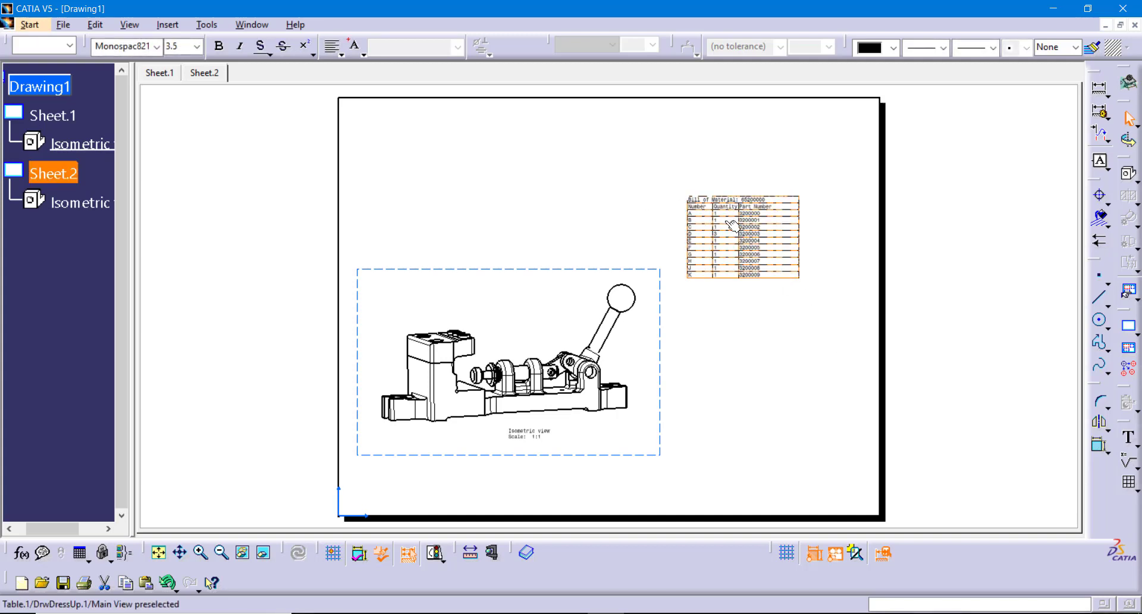
- Set the Bill of Material text size to 10 mm
left_click(196, 46)
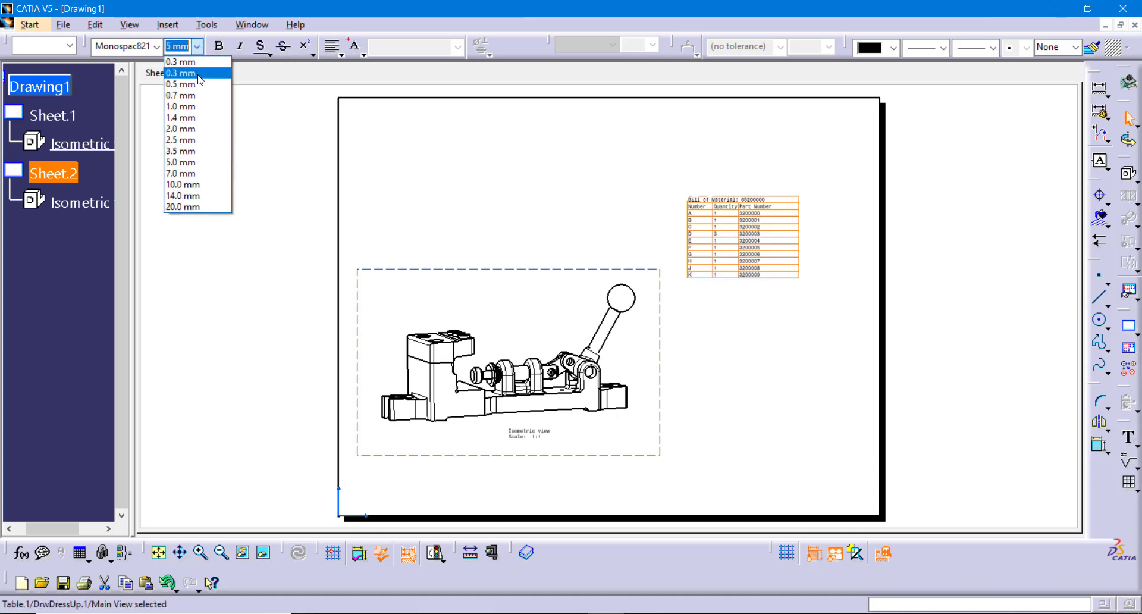
left_click(199, 185)
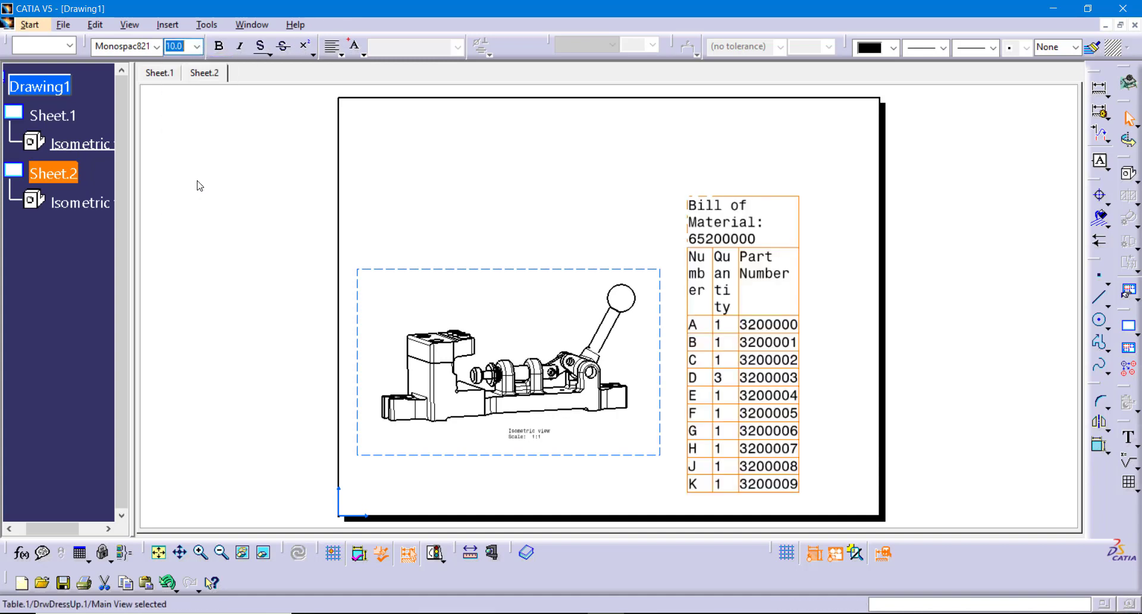
left_click(625, 196)
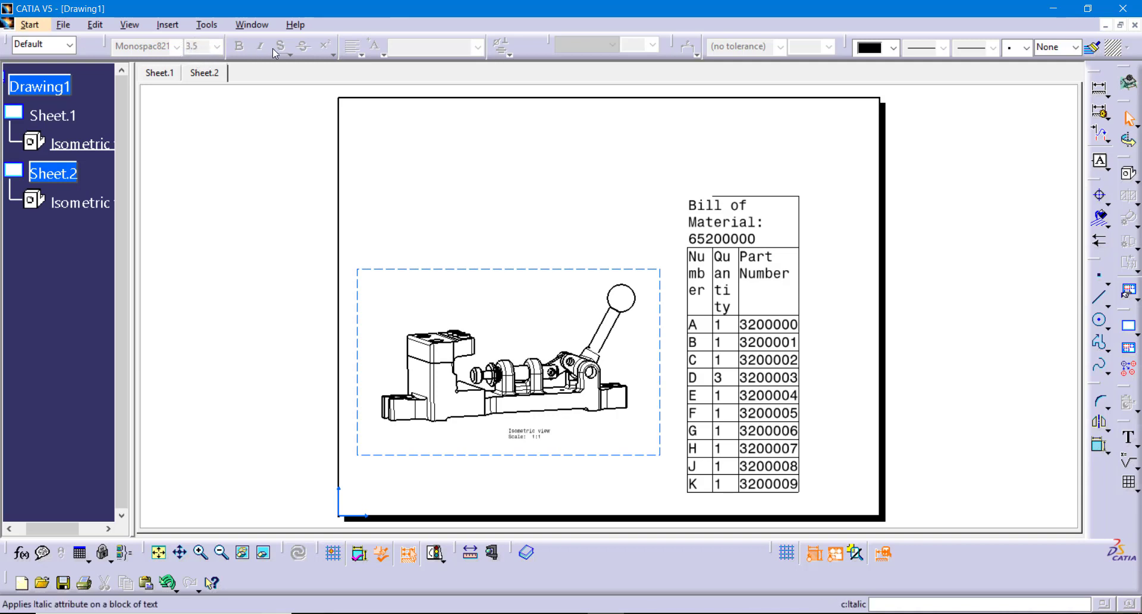
- Widen the Bill of Material table's columns
left_click(808, 238)
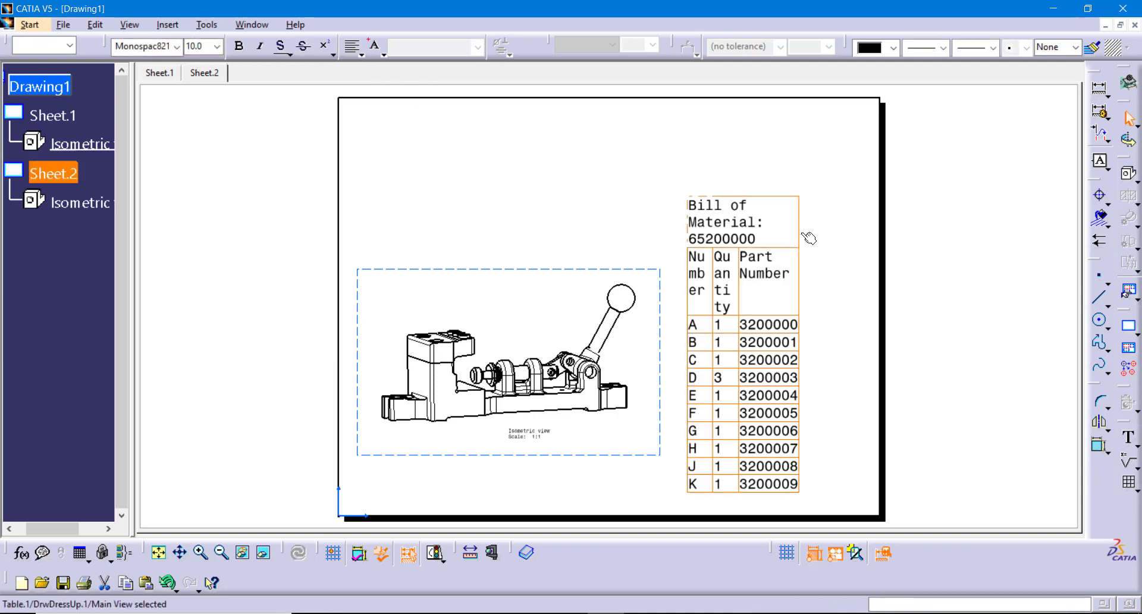
double_click(765, 227)
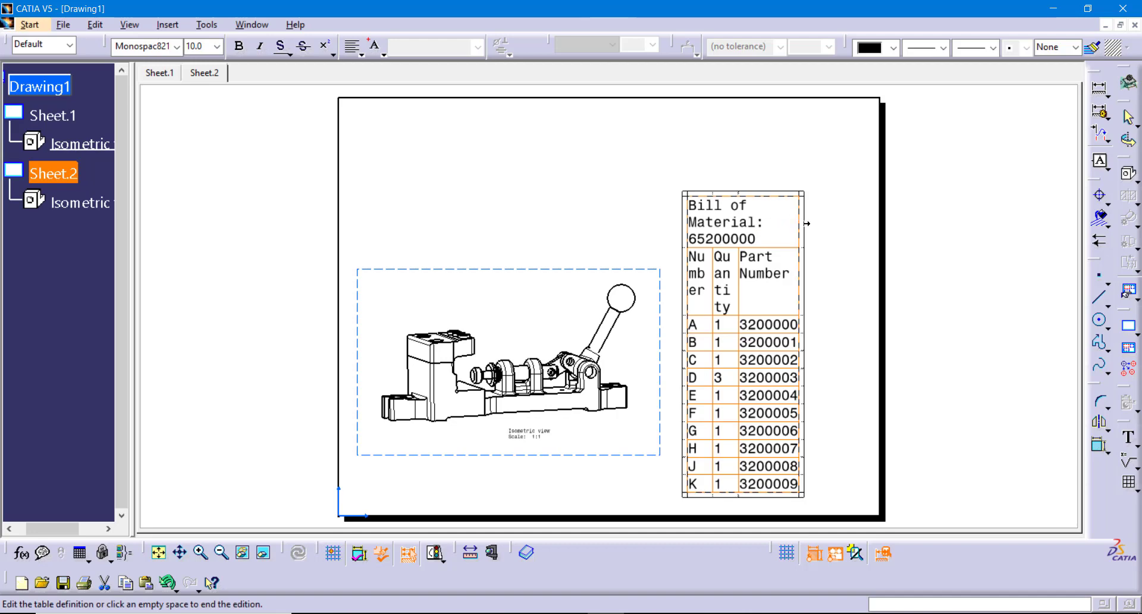
left_click(809, 223)
left_click(815, 221)
double_click(800, 229)
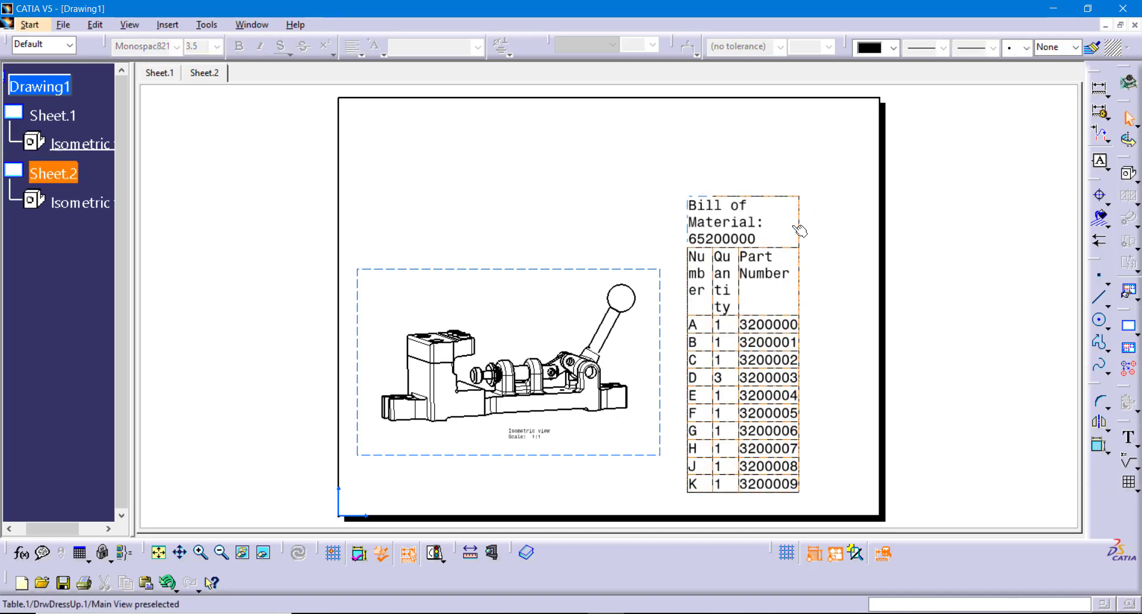
left_click(799, 200)
left_click_drag(798, 199, 835, 199)
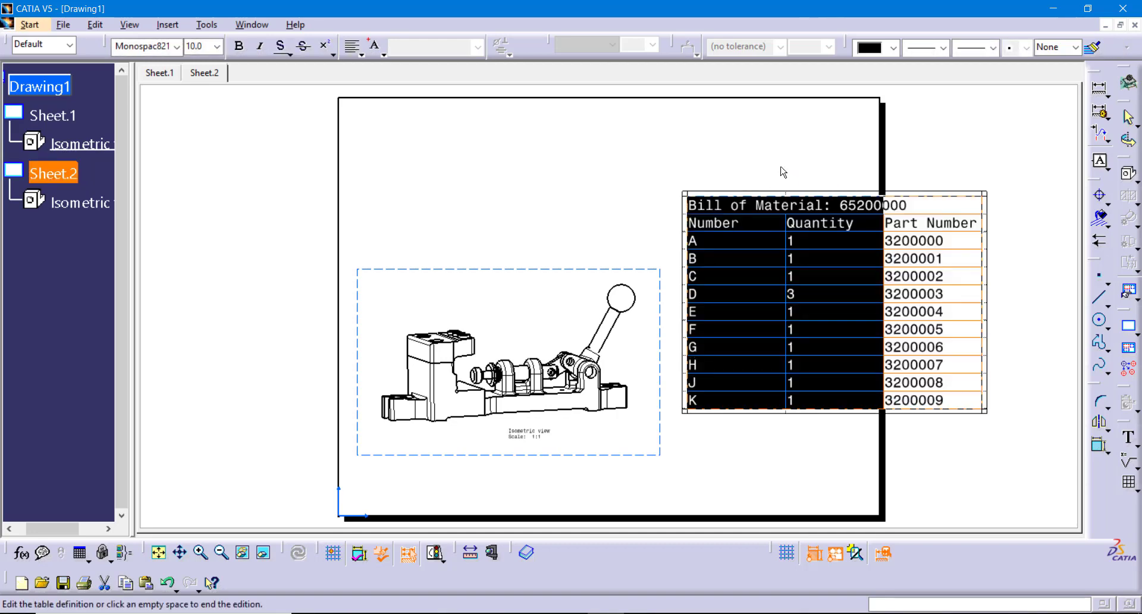
left_click(775, 155)
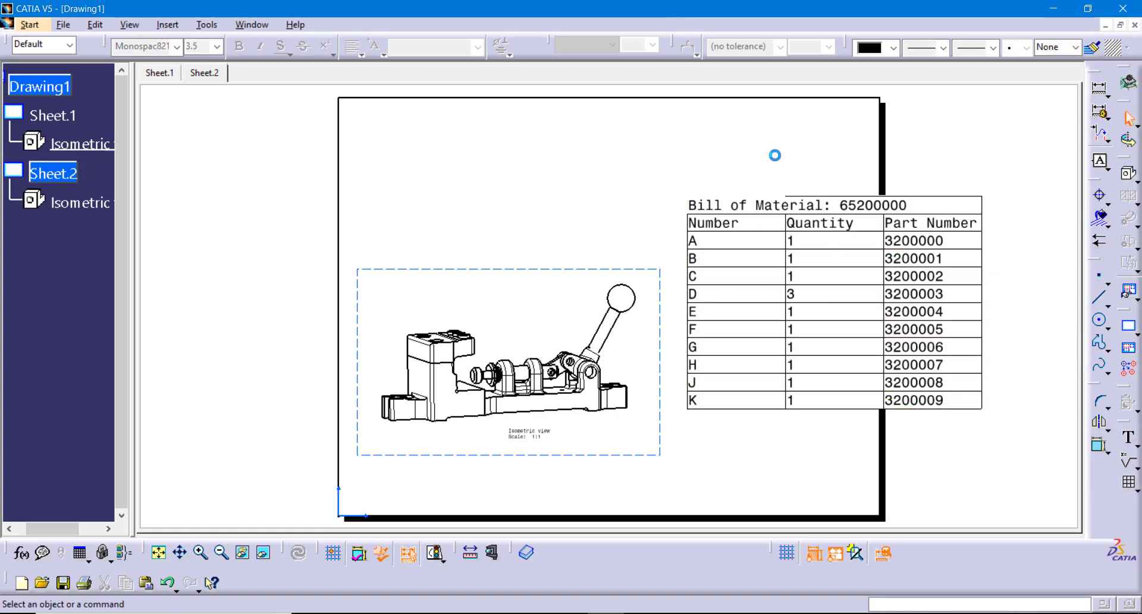
- Move the table to the sheet's top right and lower the isometric view
left_click(824, 201)
left_click_drag(836, 224, 719, 136)
left_click(653, 356)
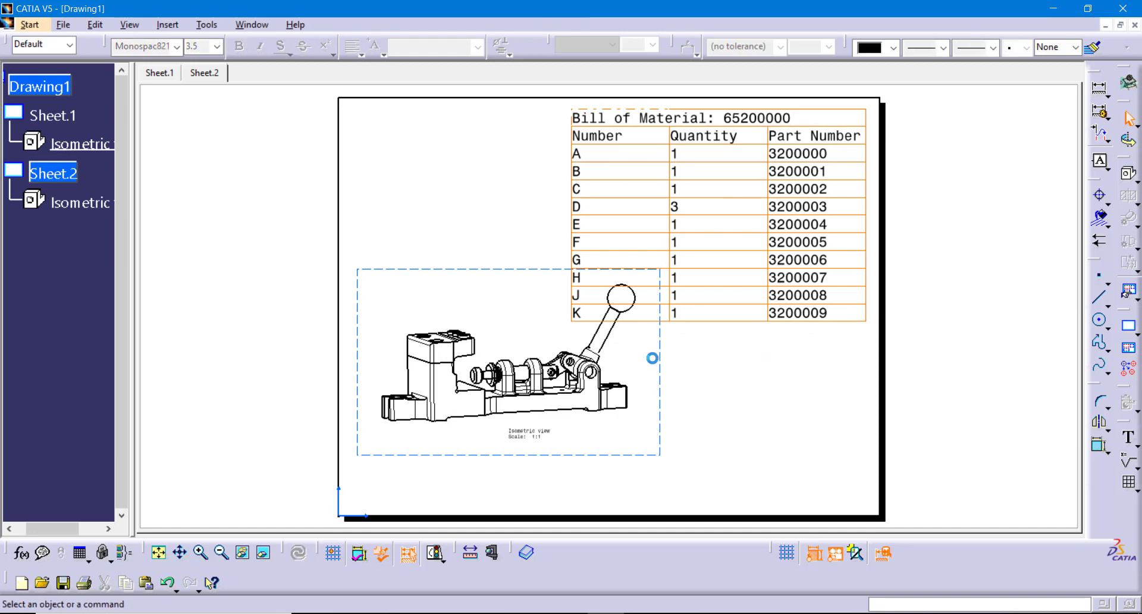
left_click_drag(529, 271, 543, 324)
left_click(800, 378)
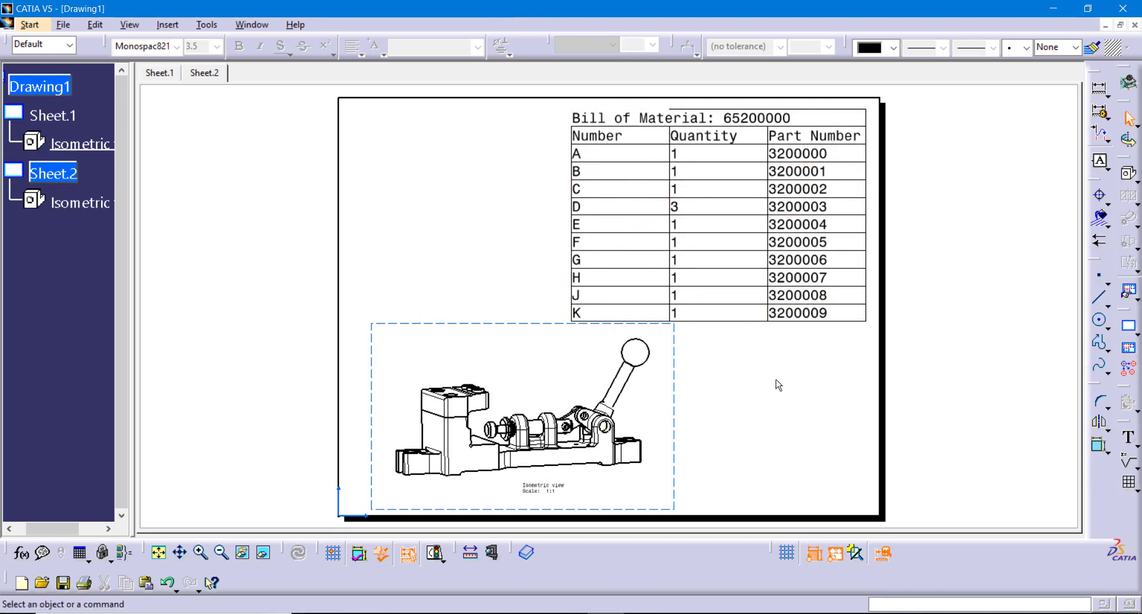
- Activate the isometric view and generate balloons for its parts
left_click(671, 381)
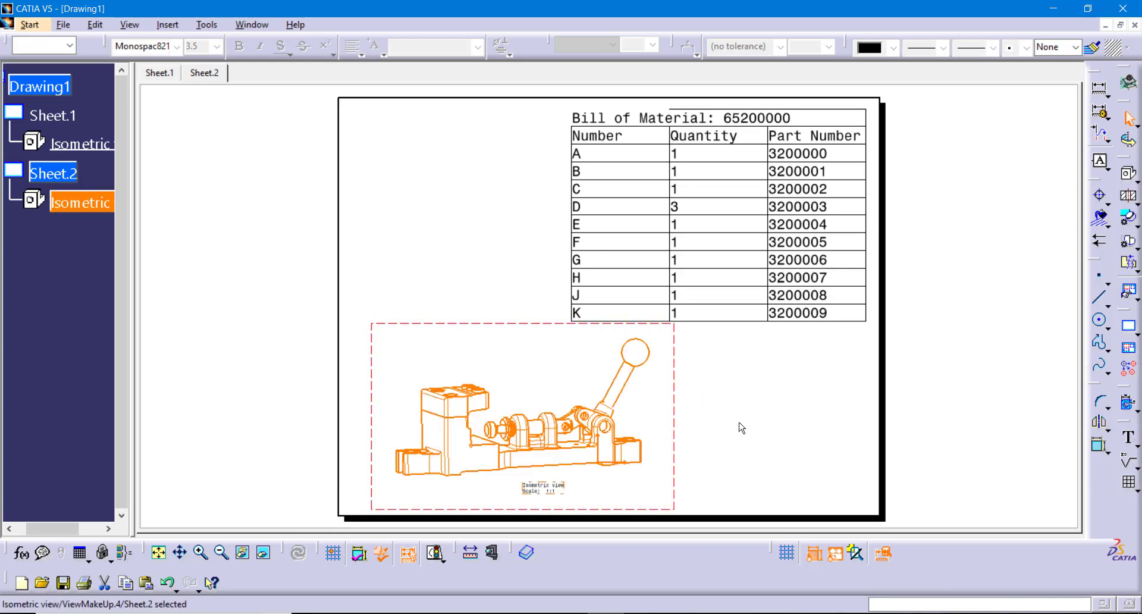
double_click(678, 477)
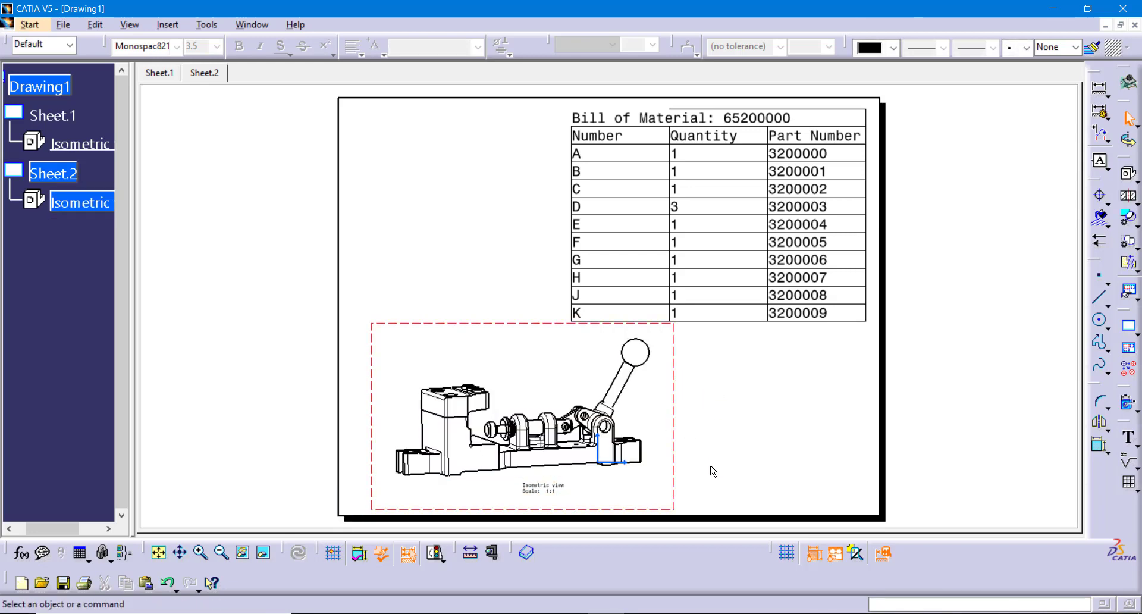
left_click(1137, 407)
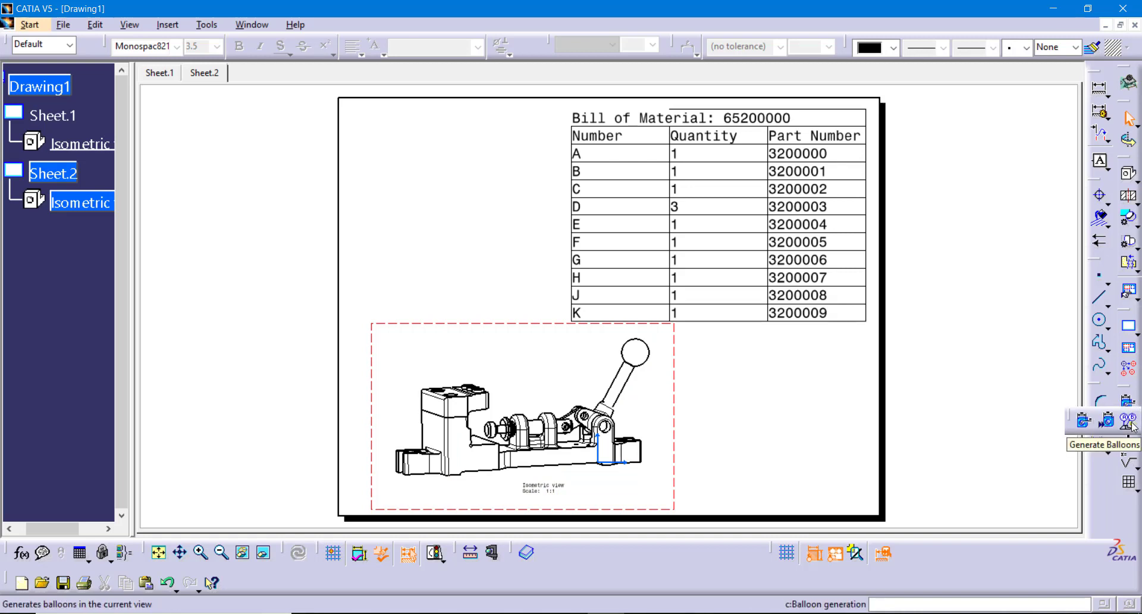
left_click(1130, 422)
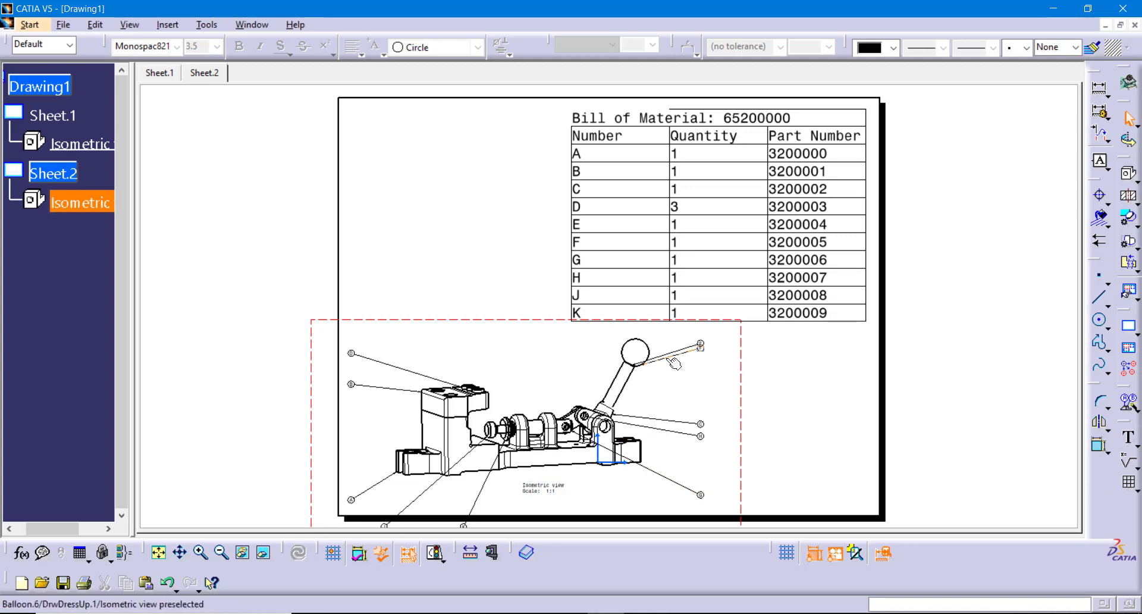
- Move balloon E up above balloon F and set its text size to 7 mm
mouse_move(676, 385)
middle_mouse_down("ctrl")
mouse_move(670, 352)
mouse_move(708, 412)
mouse_move(676, 326)
middle_mouse_up("ctrl")
left_click(699, 331)
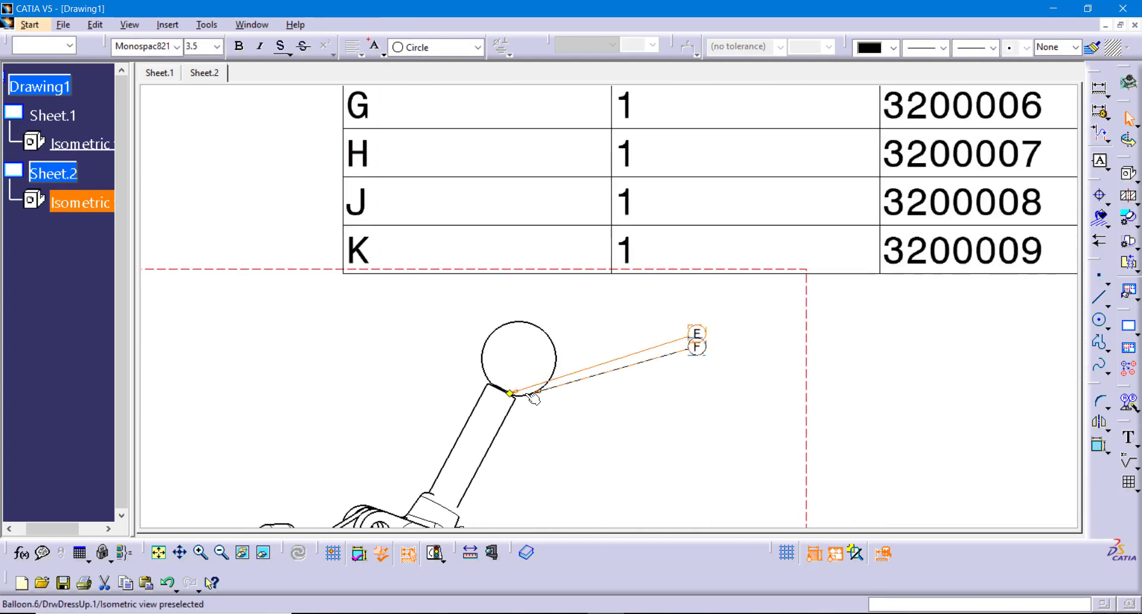
key("Escape")
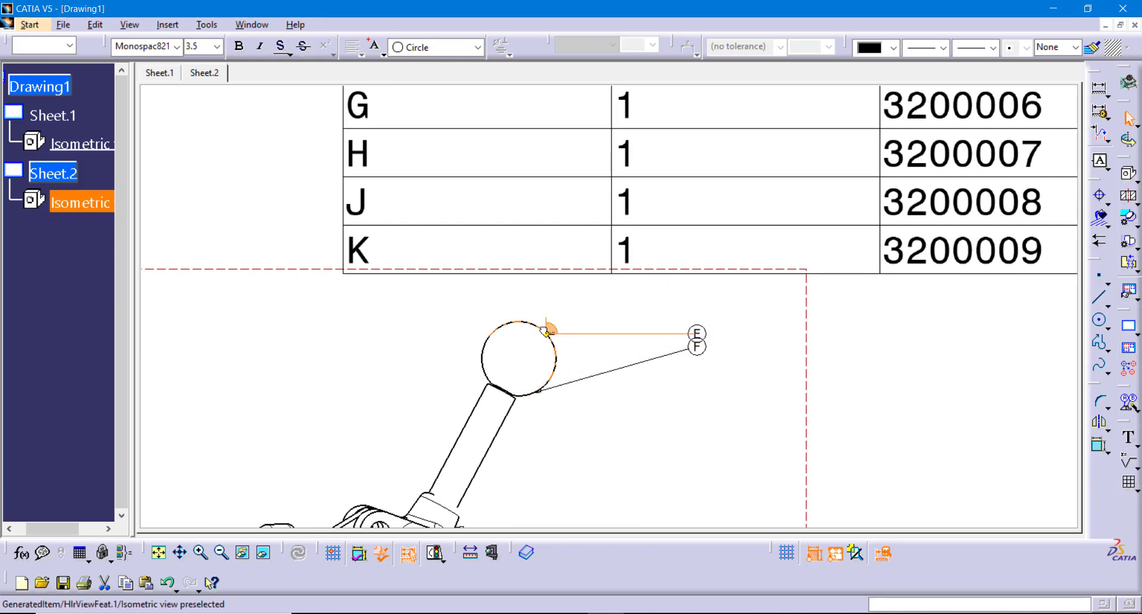
left_click_drag(697, 332, 636, 297)
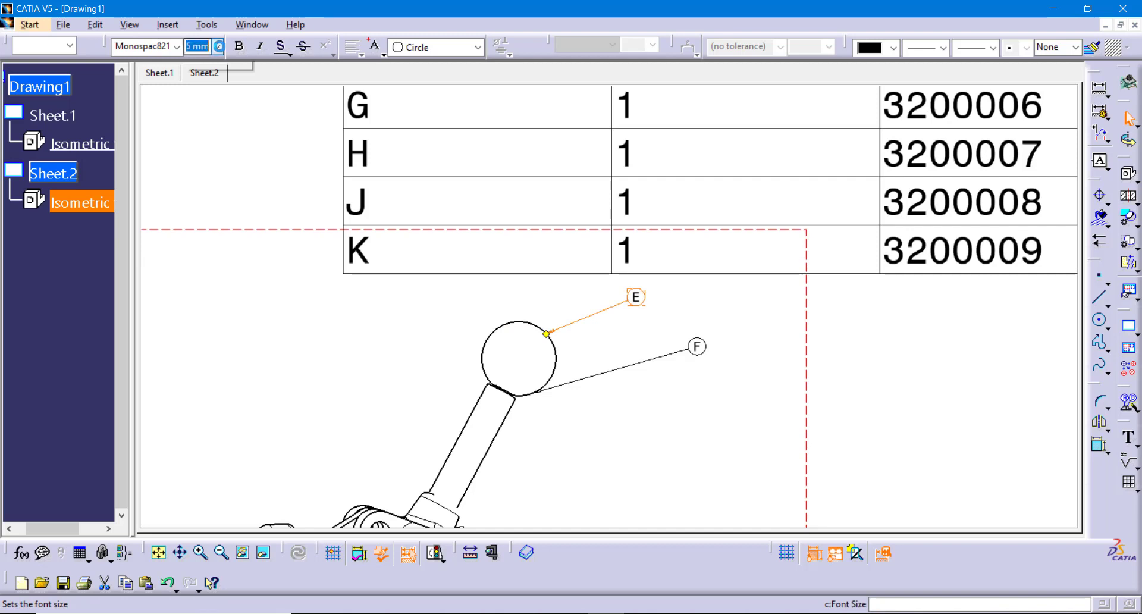
left_click(218, 46)
left_click(217, 173)
left_click(328, 318)
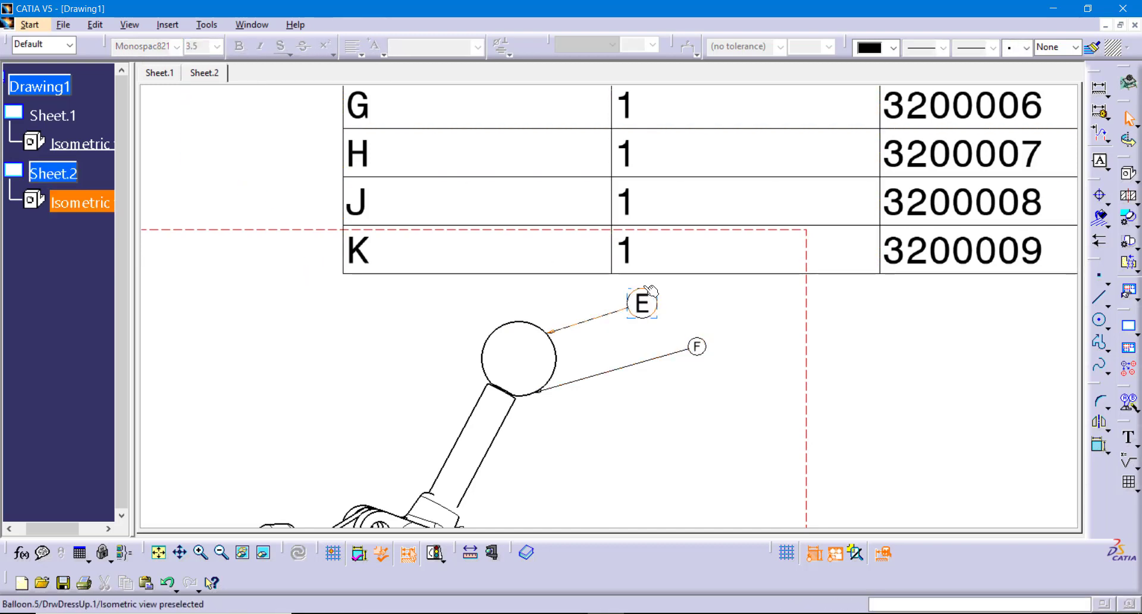
mouse_move(742, 326)
middle_mouse_down("ctrl")
mouse_move(734, 436)
mouse_move(739, 388)
mouse_move(751, 423)
middle_mouse_up("ctrl")
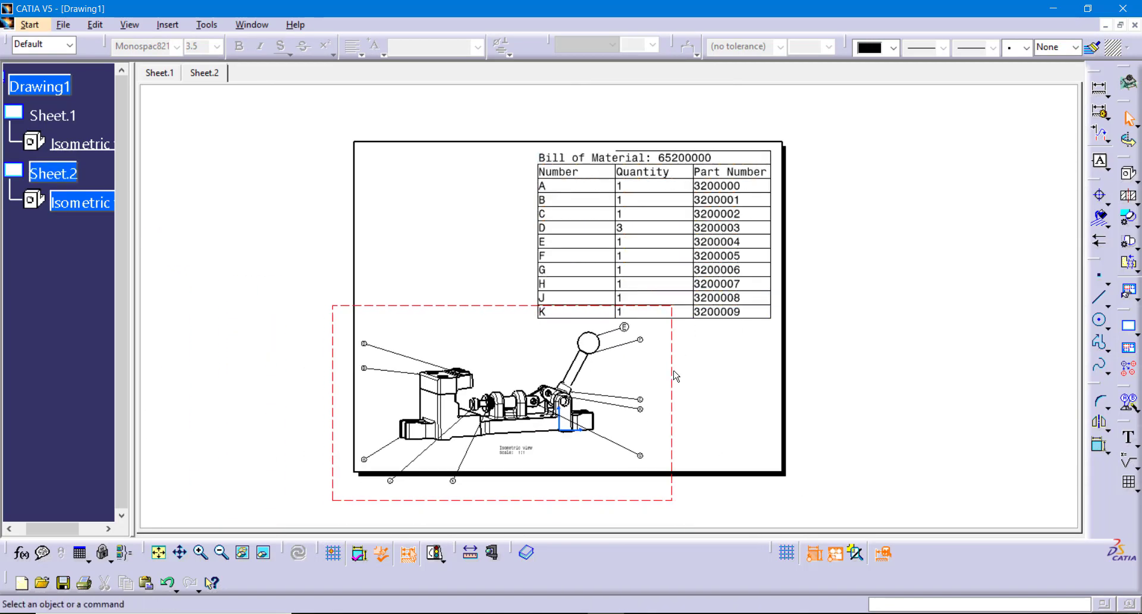
- Nudge the ballooned isometric view slightly right and down
mouse_move(675, 375)
left_mouse_down()
mouse_move(905, 390)
mouse_move(1062, 322)
mouse_move(837, 380)
mouse_move(693, 357)
mouse_move(681, 376)
left_mouse_up()
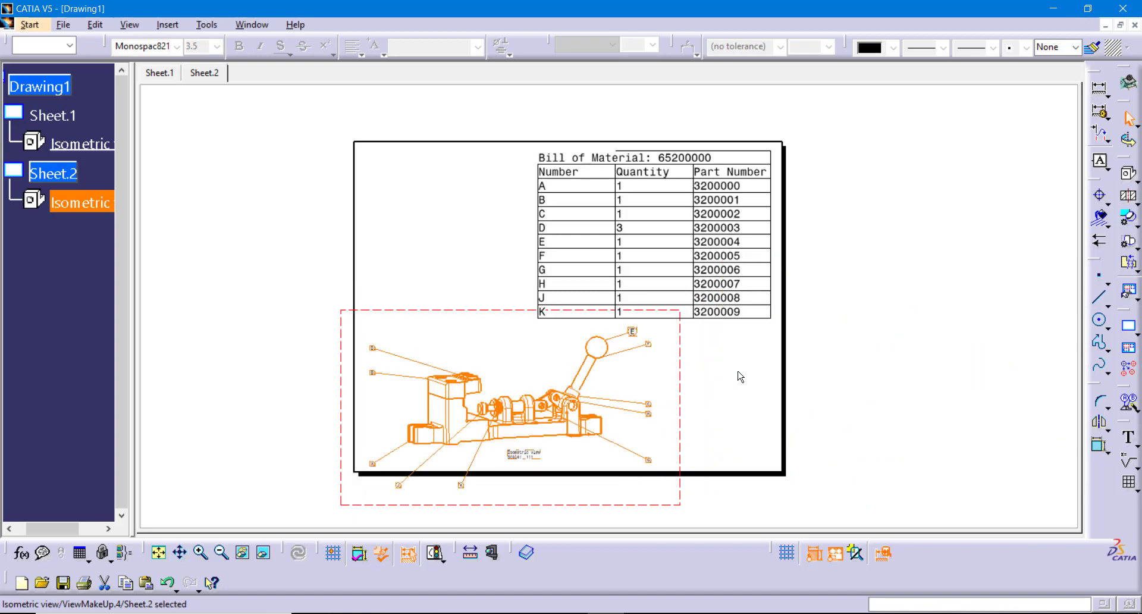